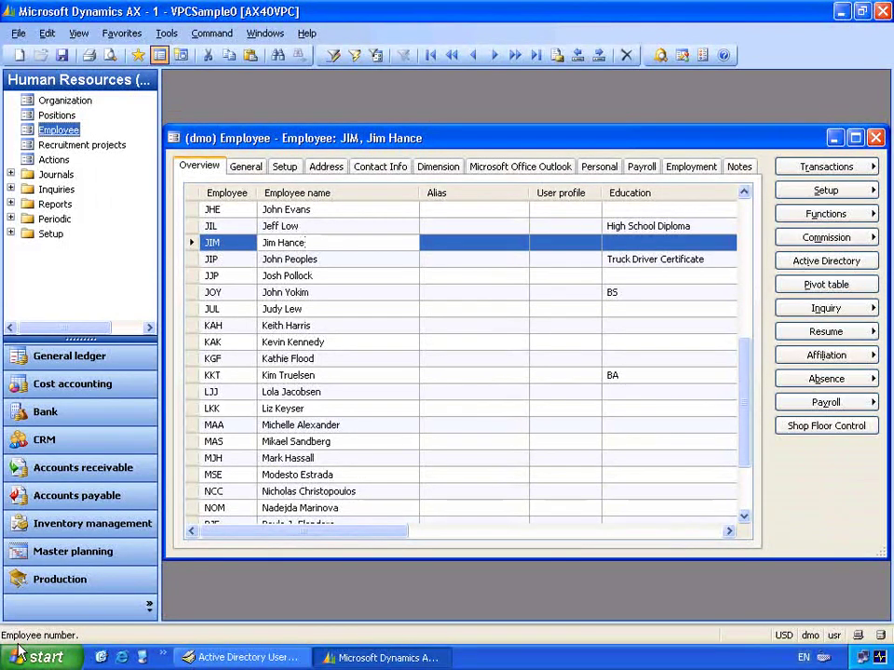
- Remove a stray typed letter and start a new user object in the Users container
text(j)
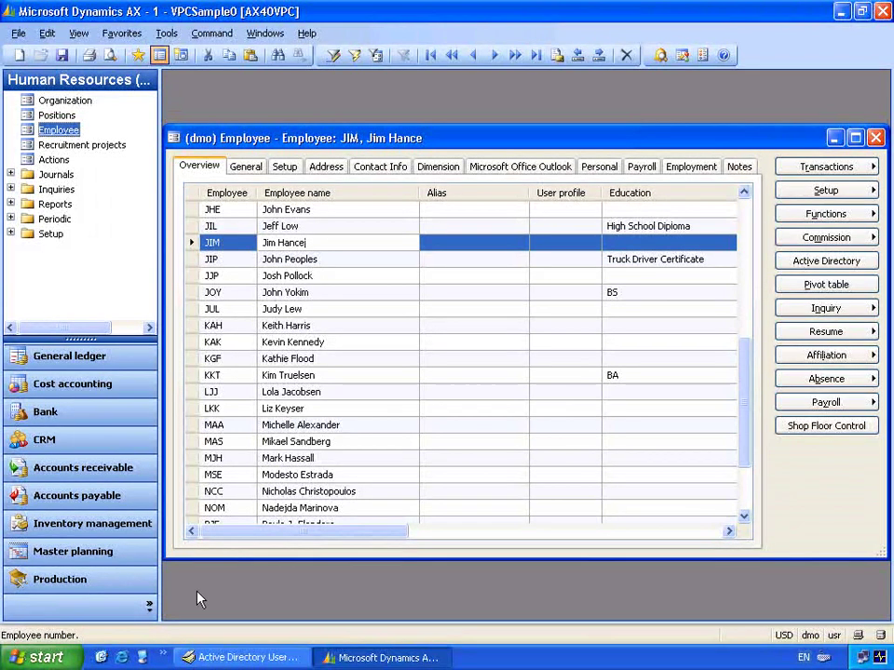
key(BackSpace)
click(152, 609)
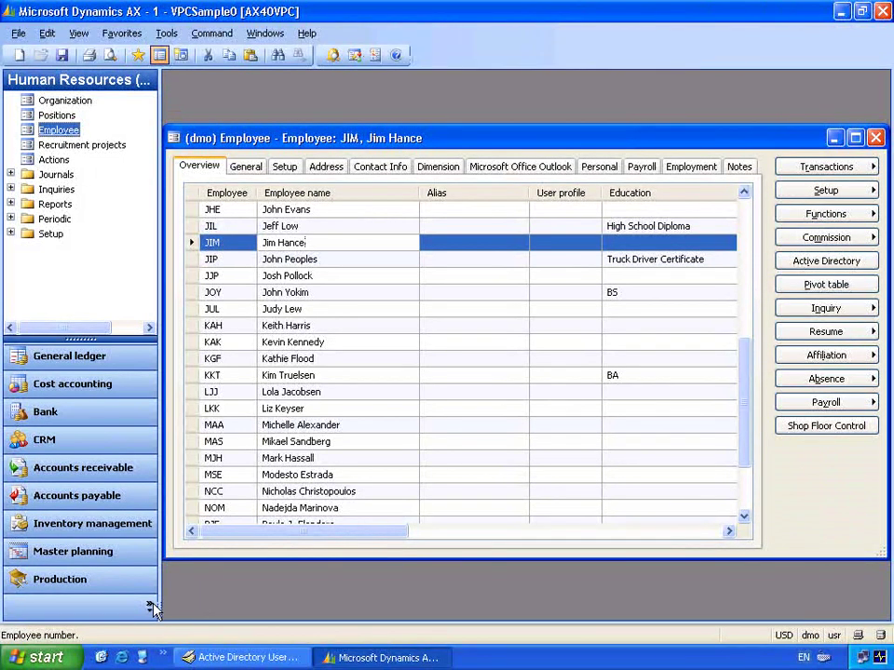
click(152, 608)
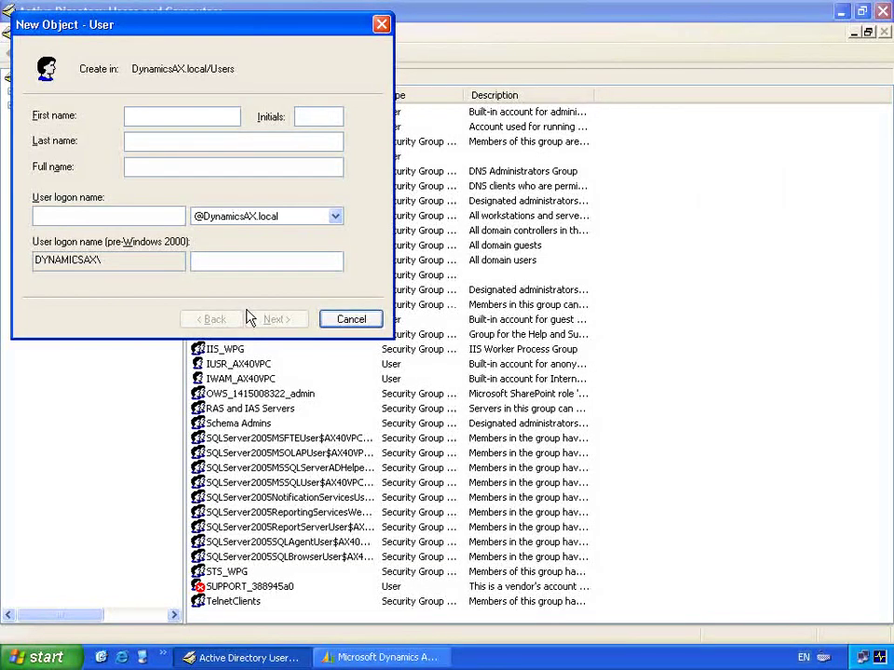
- Enter the new user's first name and last name in the New Object - User form
text(Jim)
key(Tab)
text(HanceJiM)
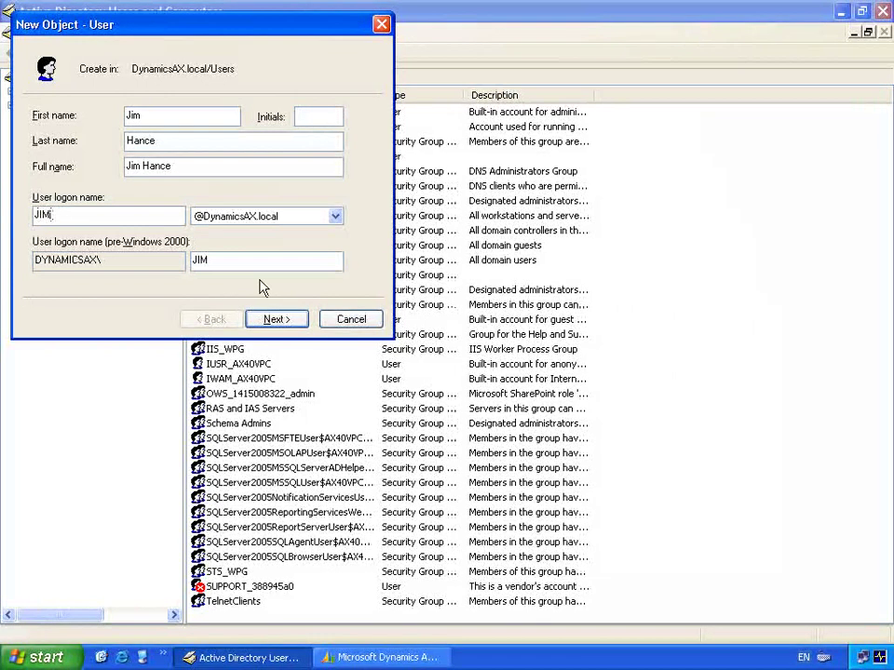
- Set and confirm the account password, clear 'must change password at next logon', and create the user
click(287, 320)
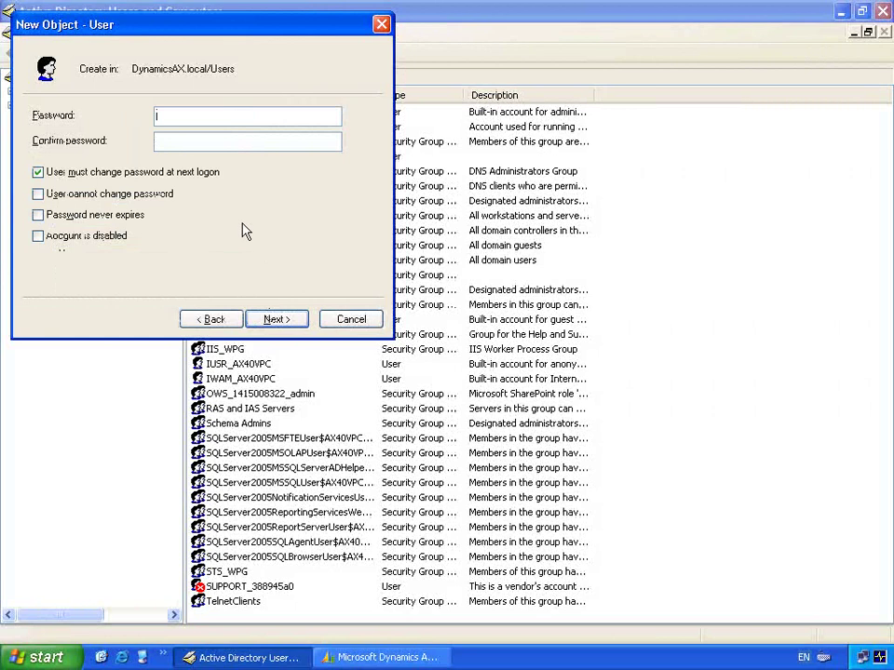
text(pass@word1)
key(Tab)
text(pass@word1)
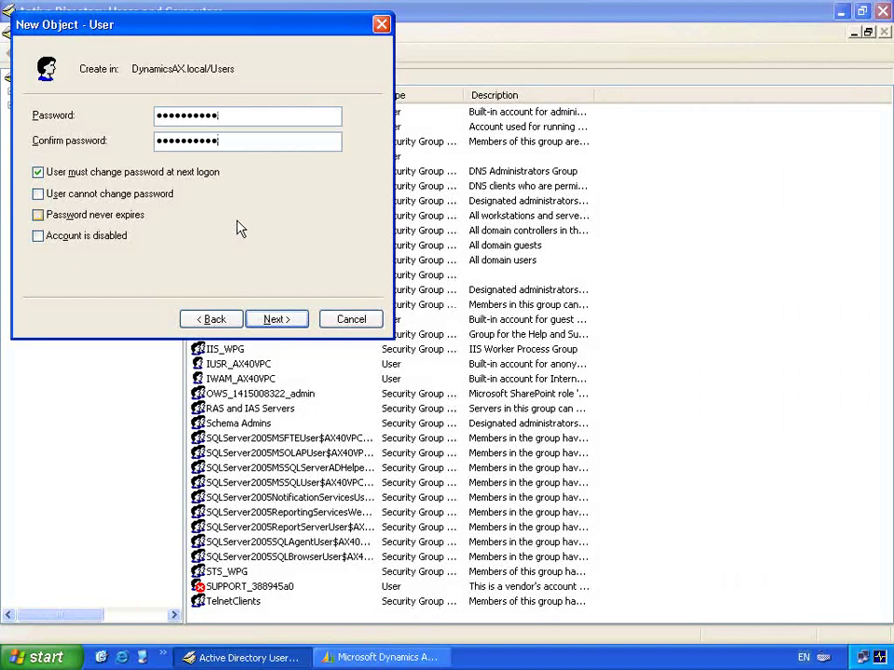
click(176, 173)
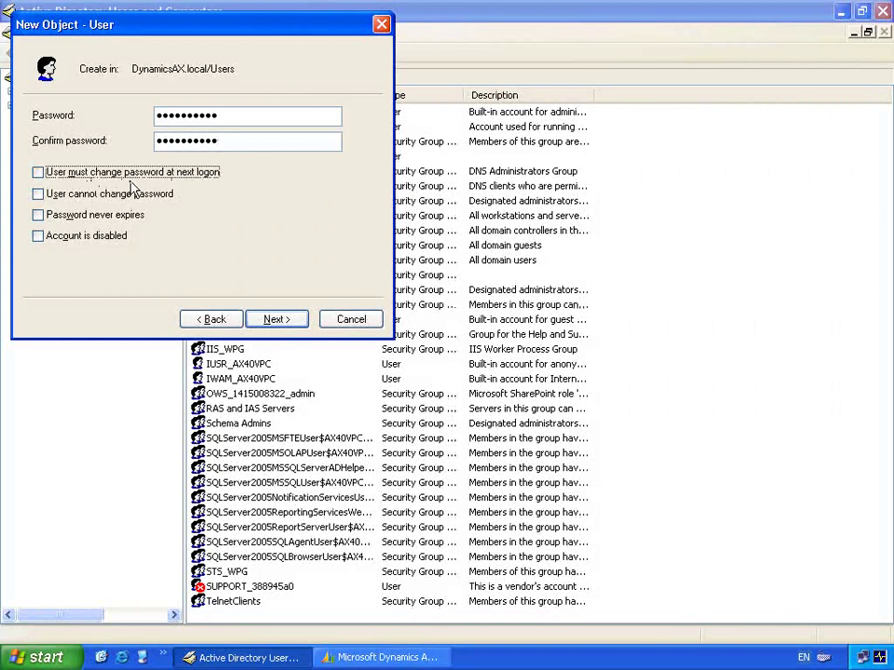
click(285, 323)
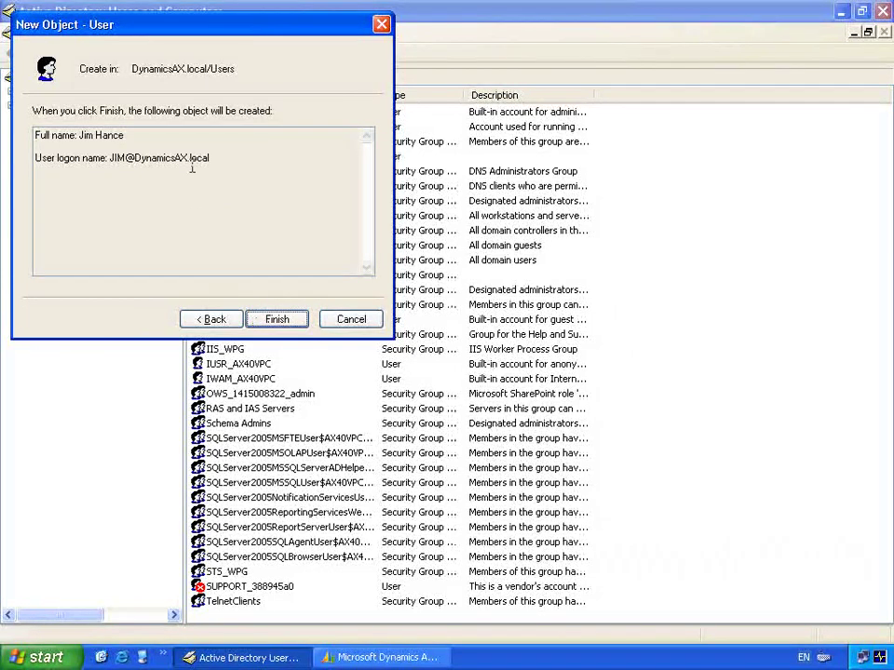
click(278, 323)
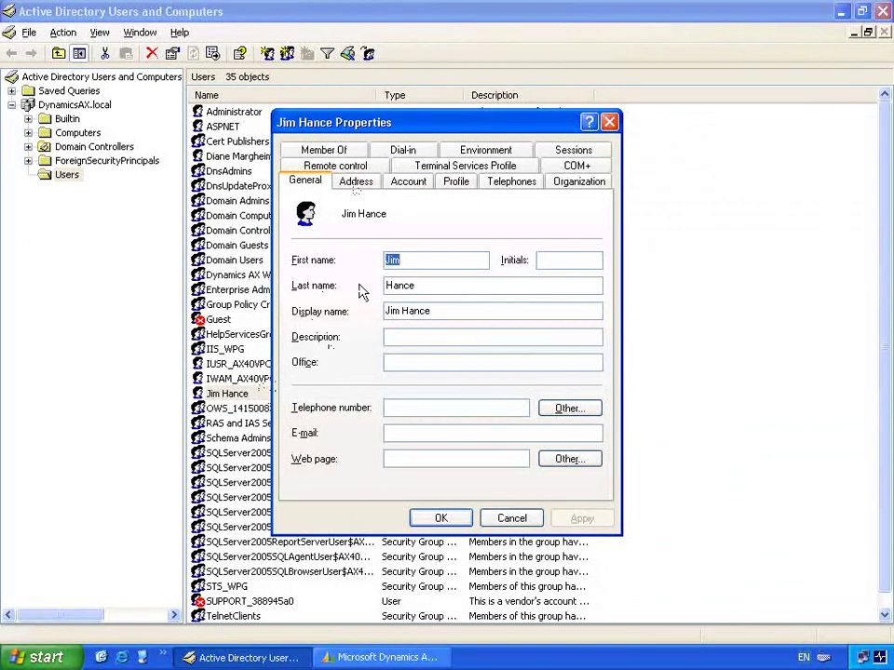
- Review the new user's Redmond, WA address, then return to Dynamics AX
click(361, 183)
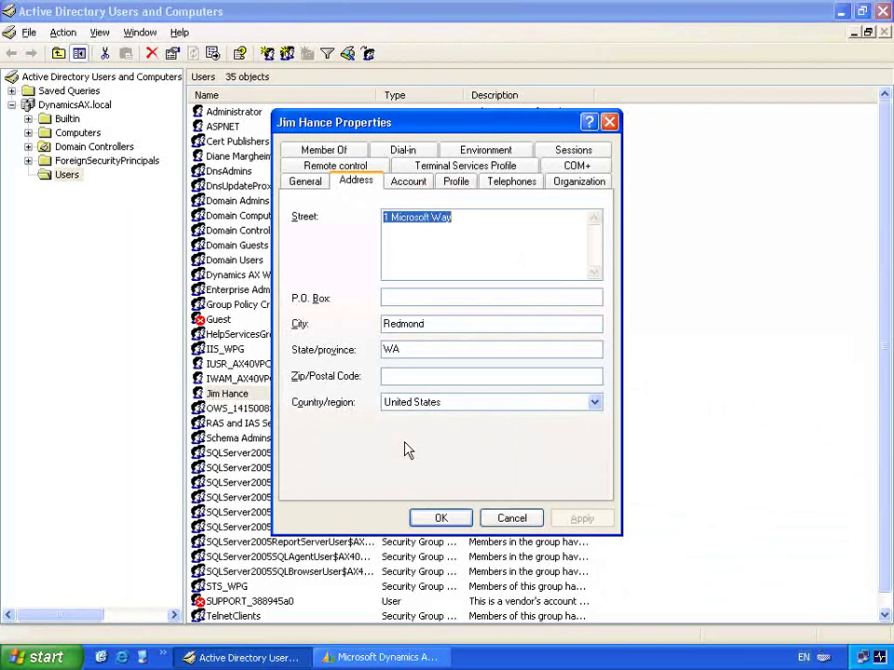
key(alt+Tab)
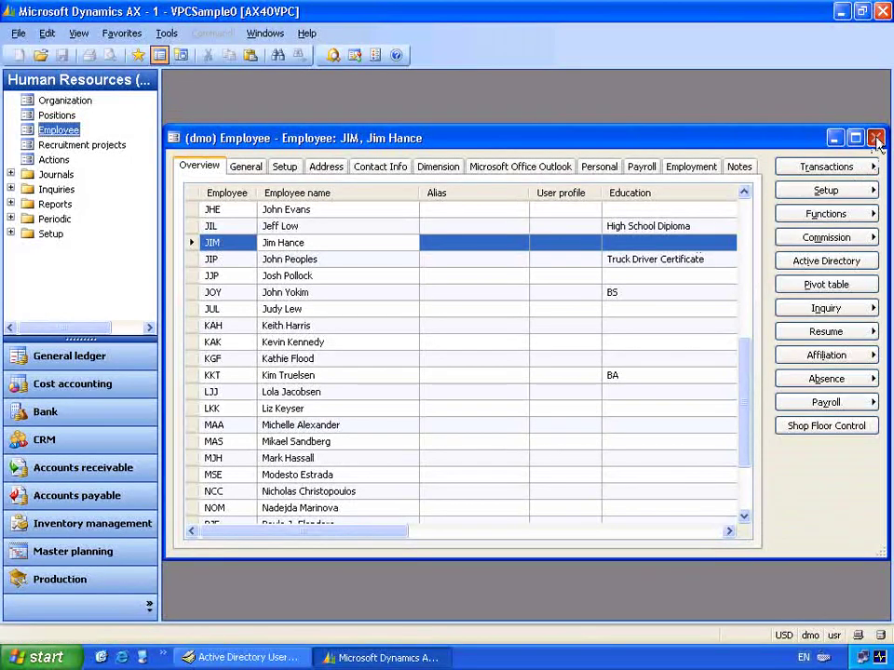
- Close the Employee form and open the Users list in the Administration module
click(876, 139)
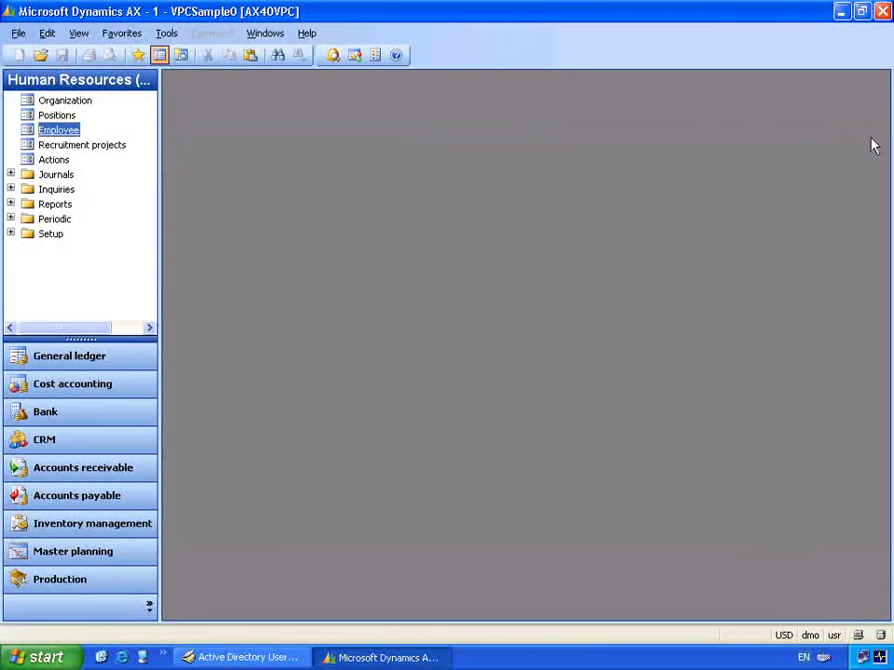
click(149, 609)
click(173, 593)
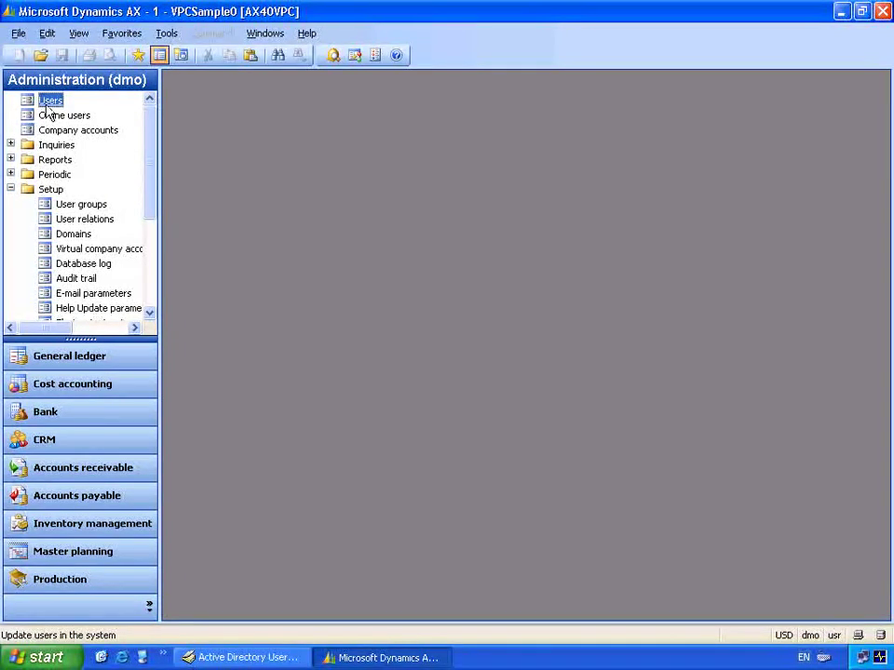
click(47, 101)
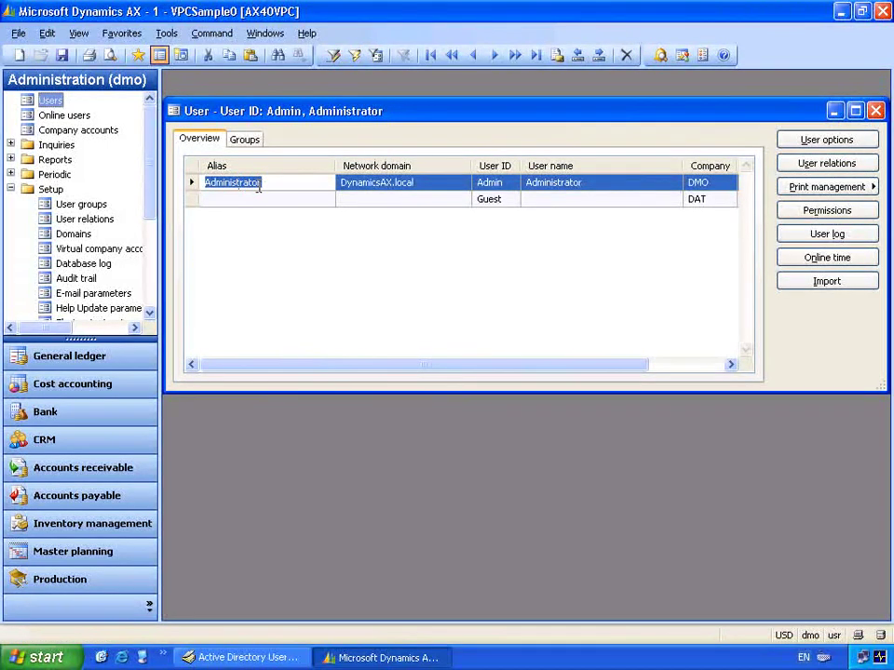
- Import users from the DynamicsAX.local domain and mark the new domain user for import
click(797, 281)
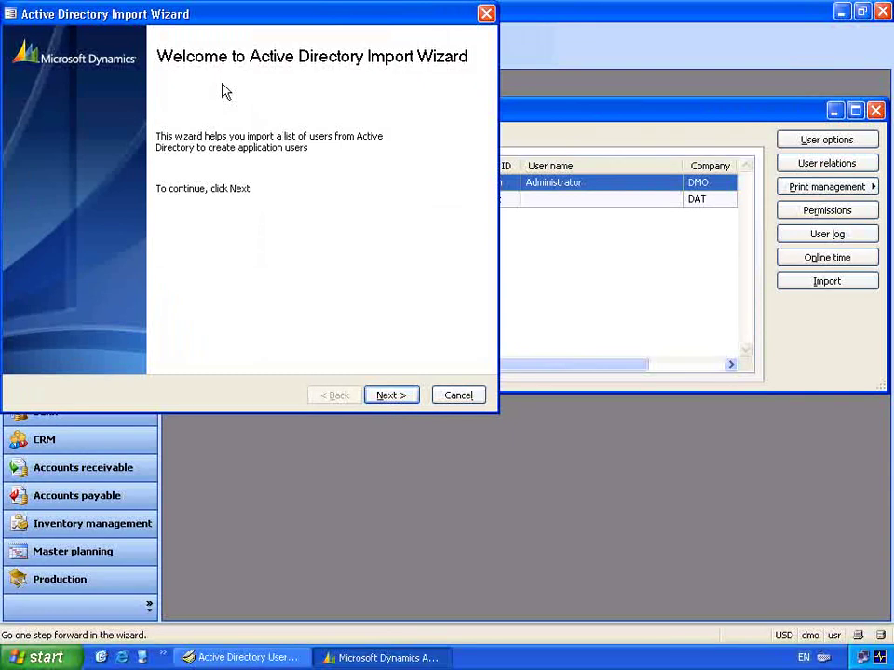
click(398, 400)
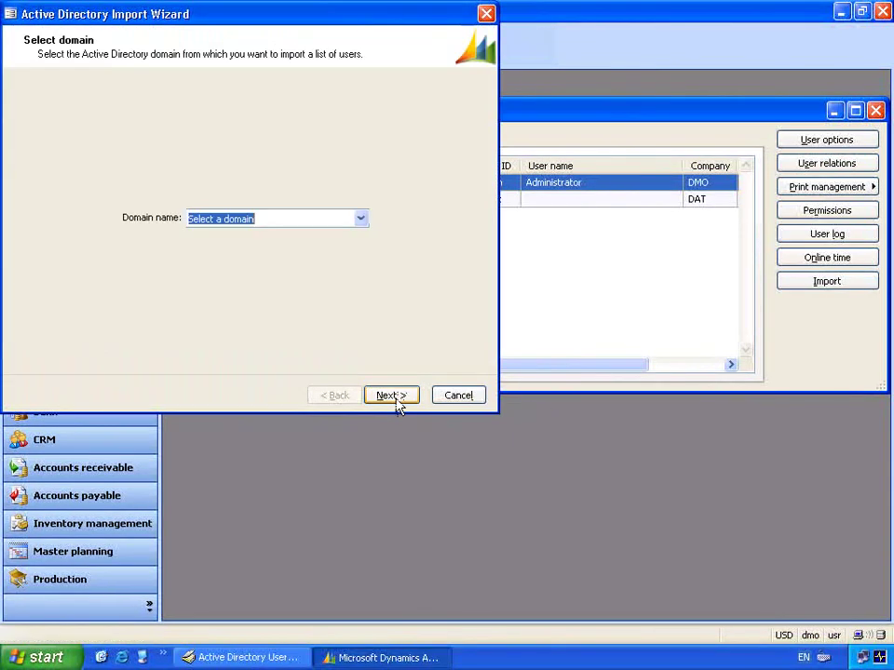
click(270, 219)
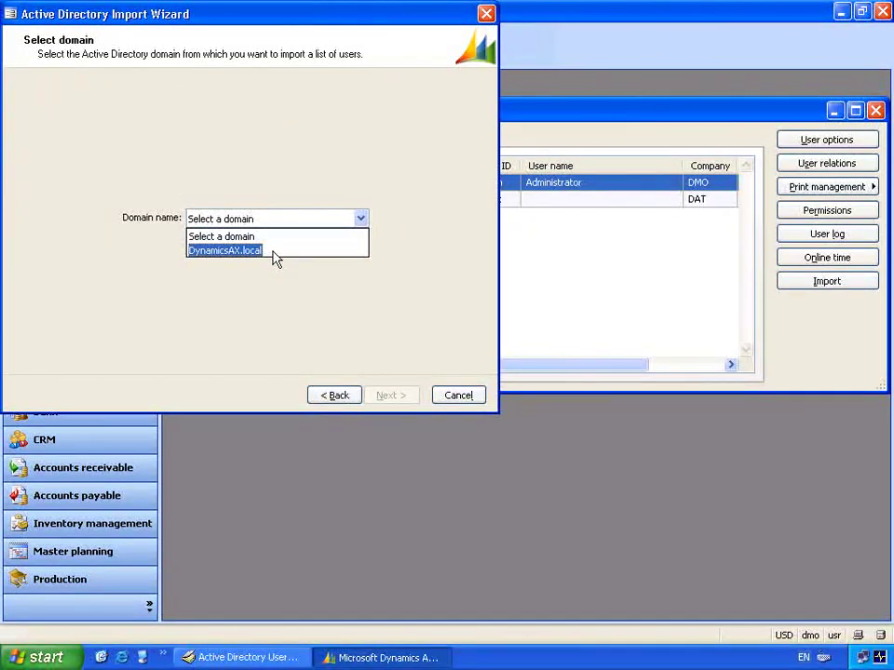
click(253, 261)
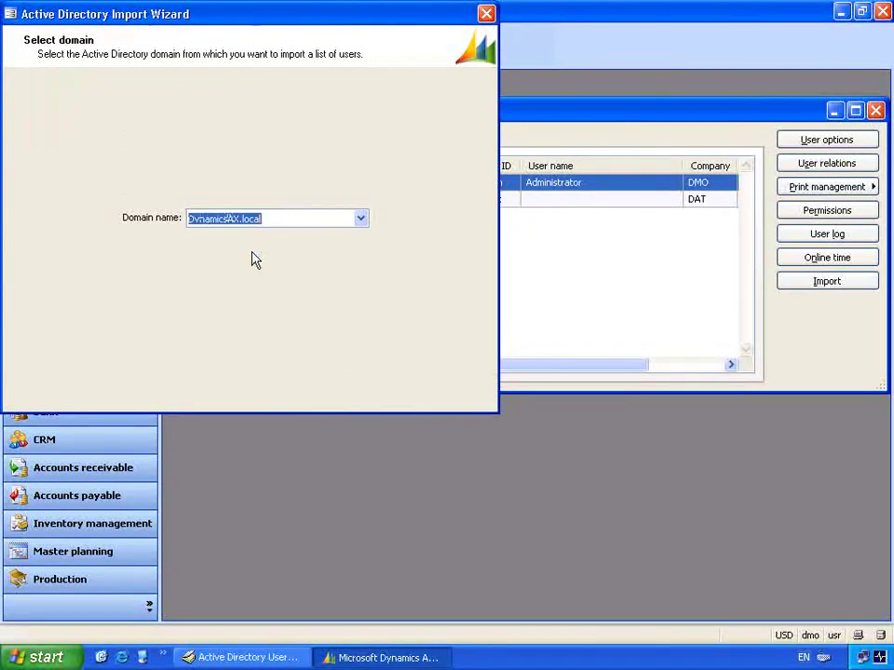
click(391, 396)
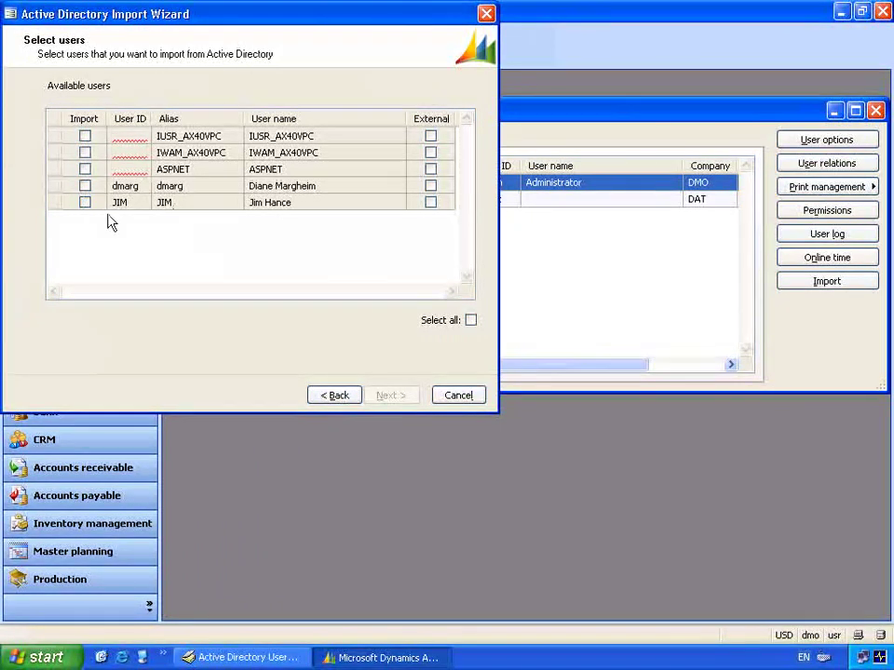
click(85, 203)
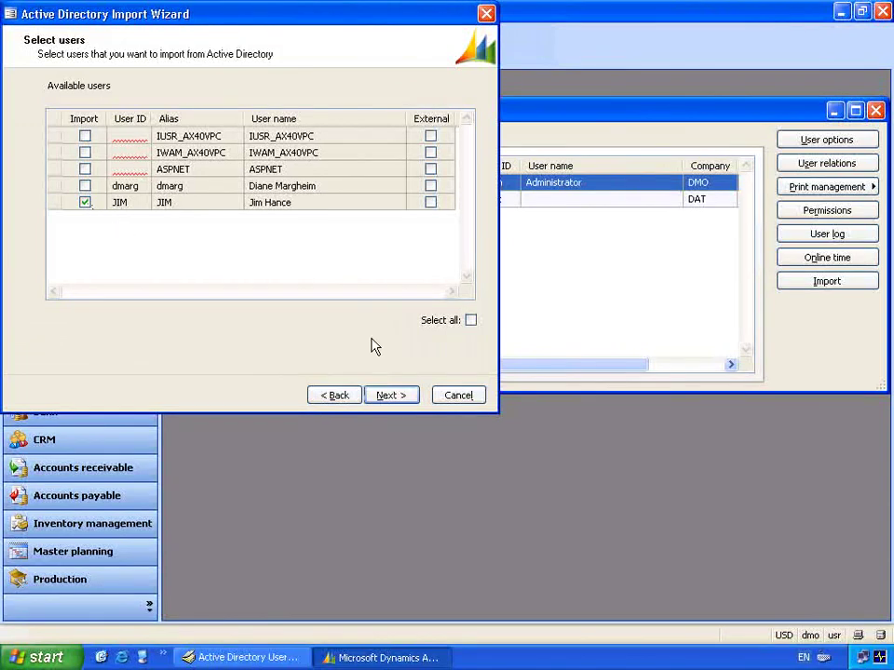
- Add the Sales Market. - Order Processor (SMOP) group for the user and reach the wizard's final page
click(389, 396)
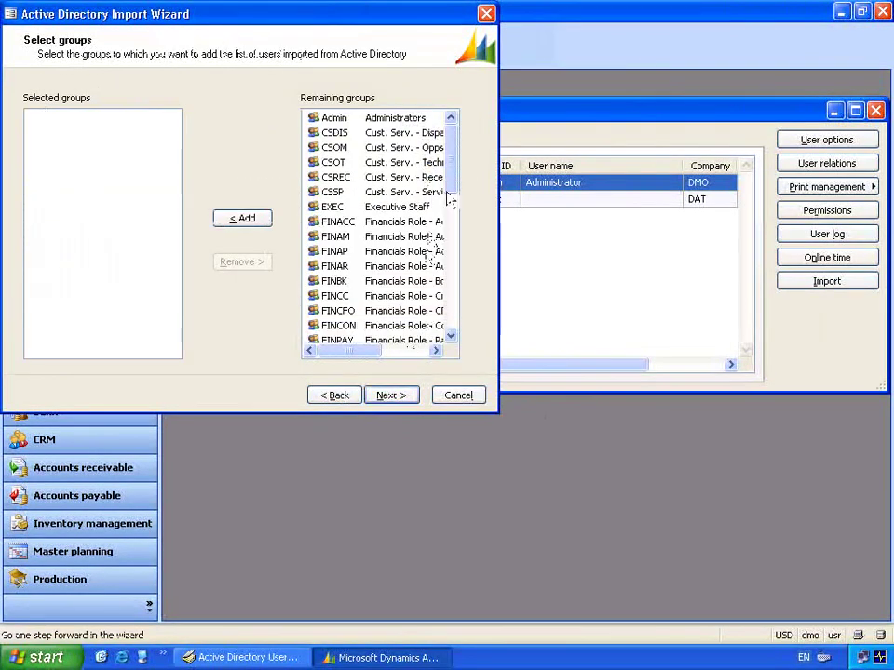
scroll(453, 197, down, 2)
drag(455, 205, 454, 326)
drag(367, 360, 389, 361)
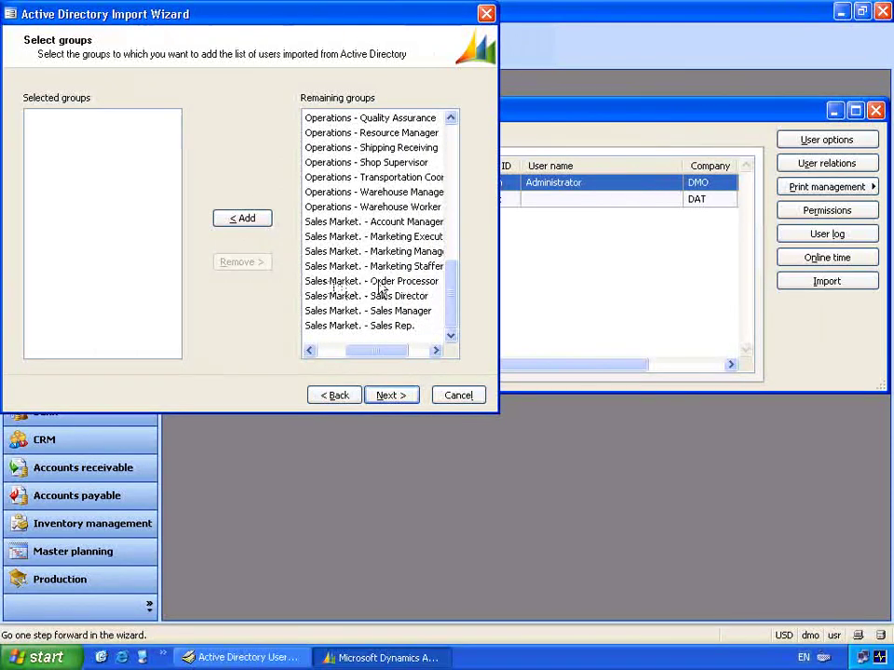
click(347, 283)
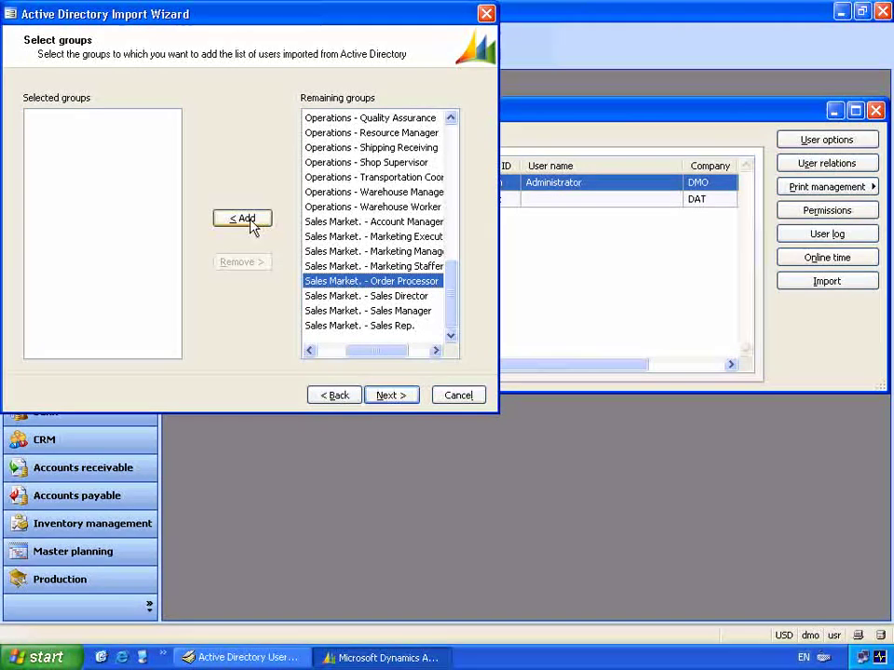
double_click(338, 284)
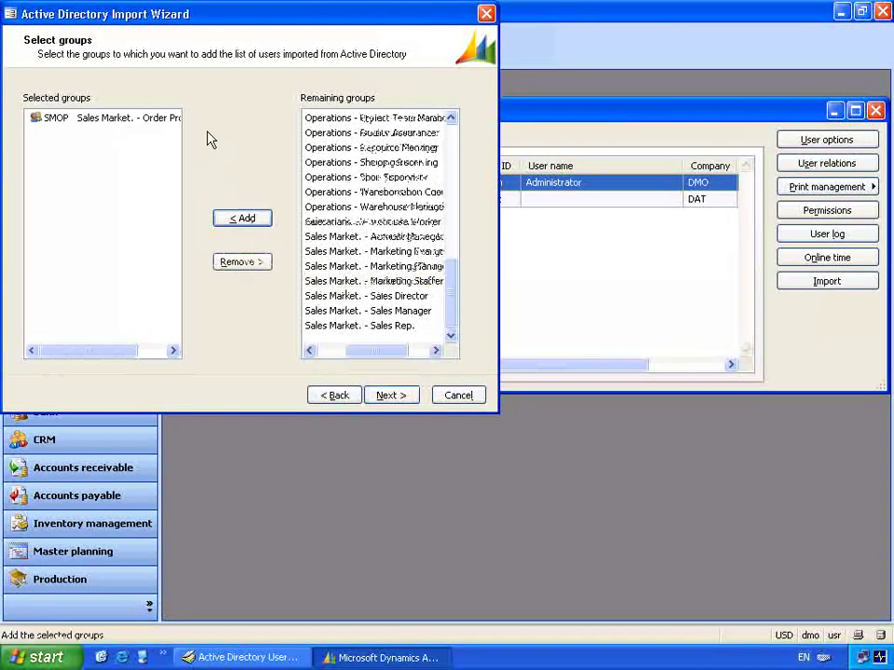
click(392, 394)
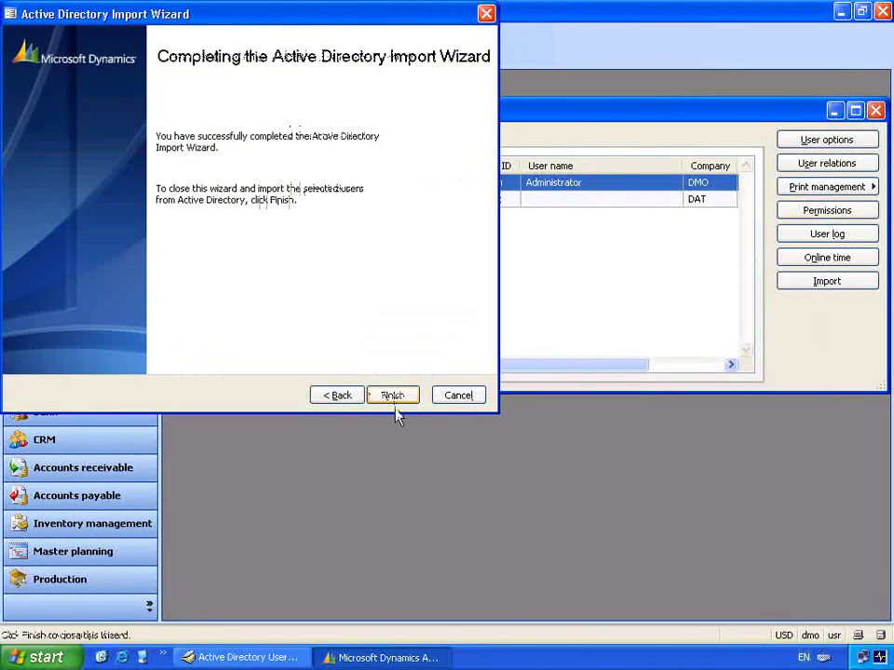
- Finish the import, review the imported user's options (DynamicsAX.local, en-us), and close them
click(396, 402)
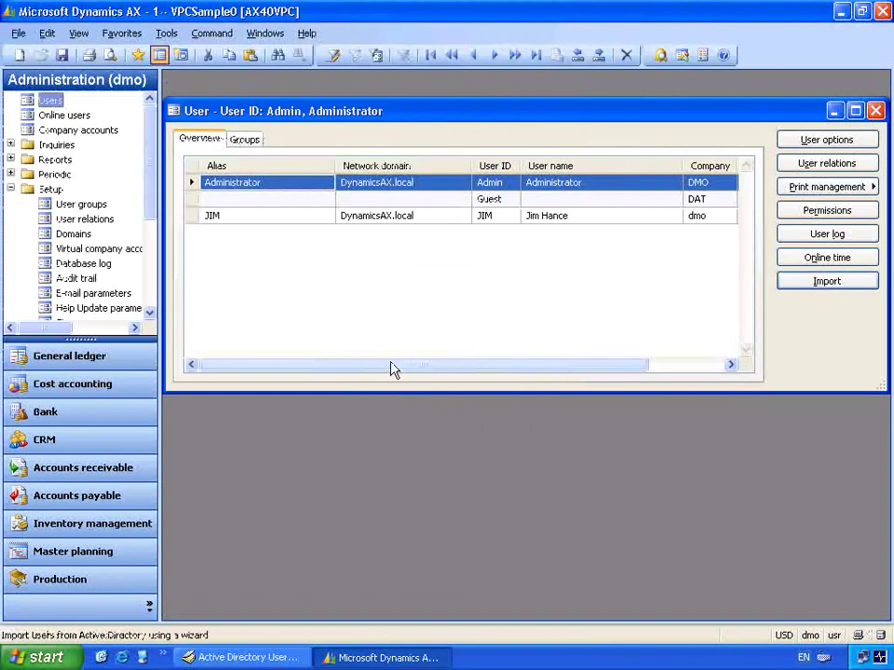
click(272, 217)
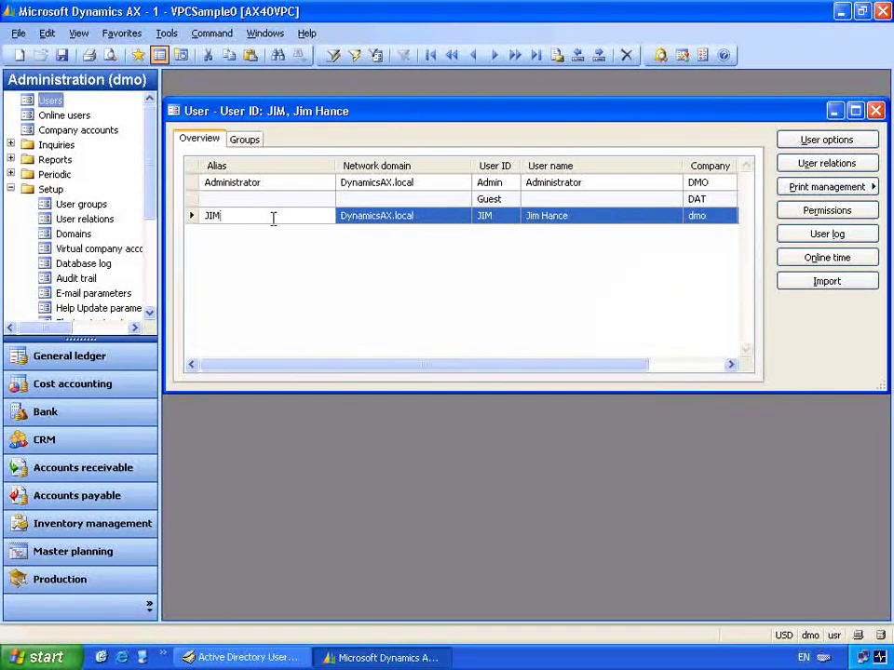
click(801, 144)
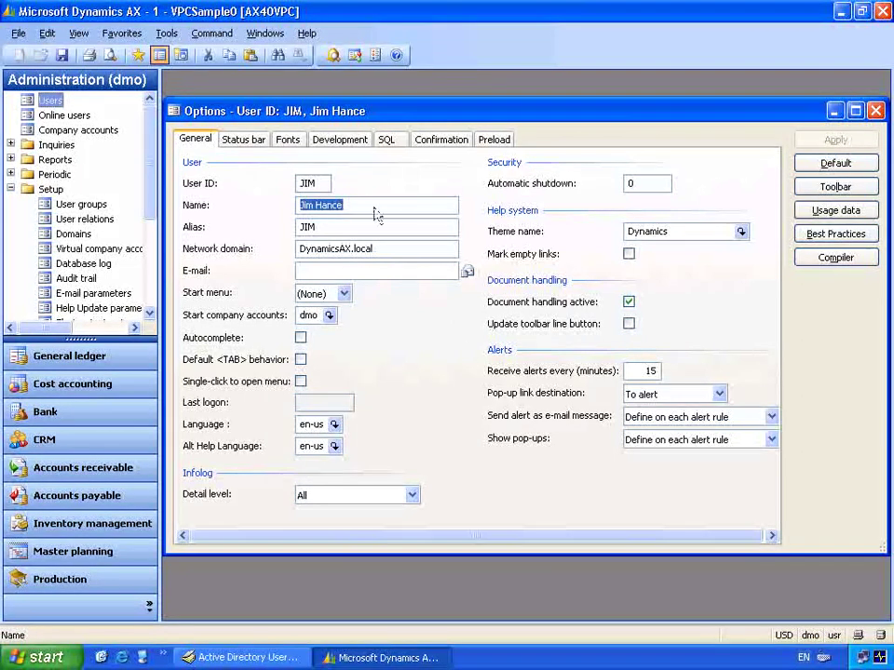
click(166, 33)
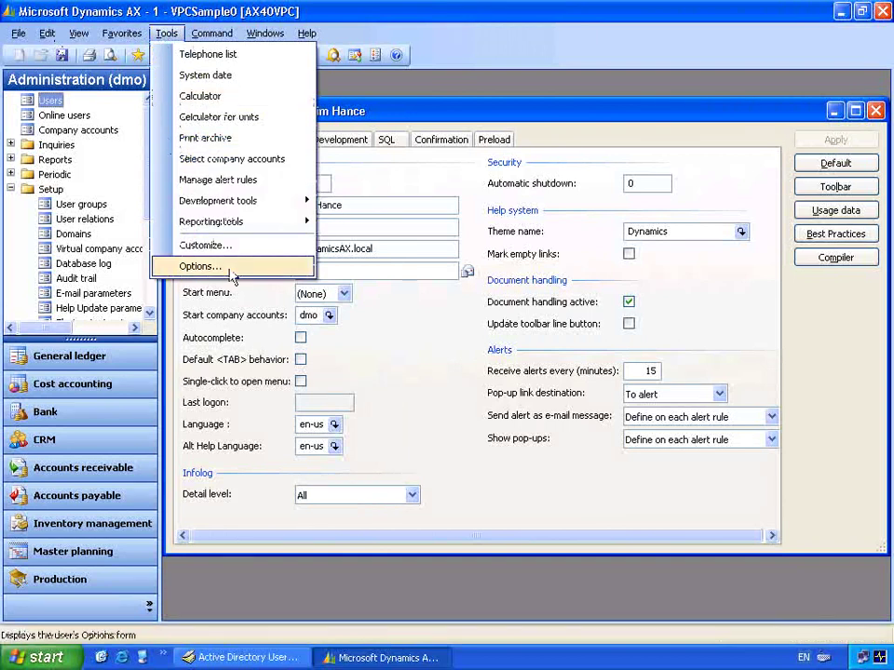
click(231, 271)
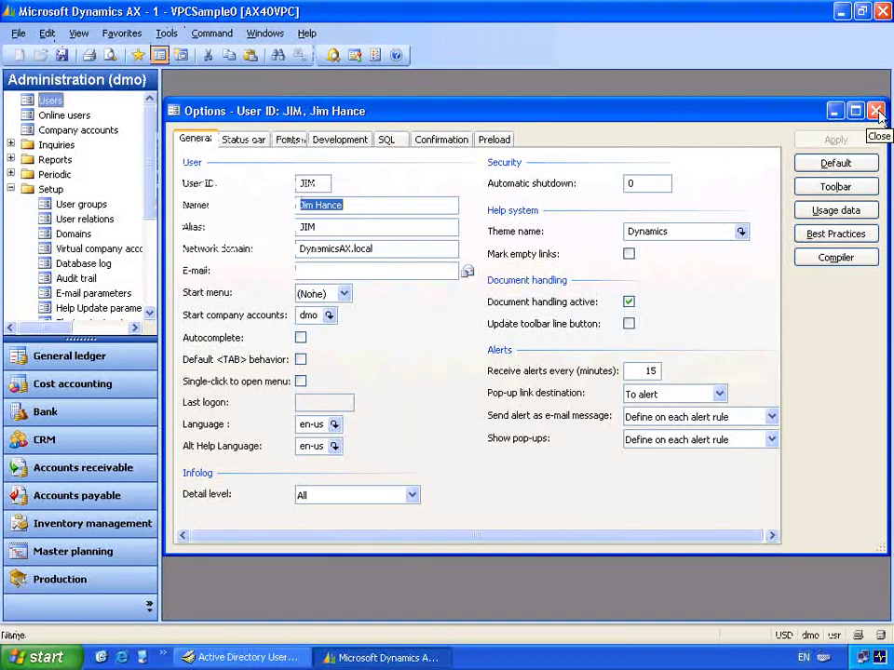
click(876, 111)
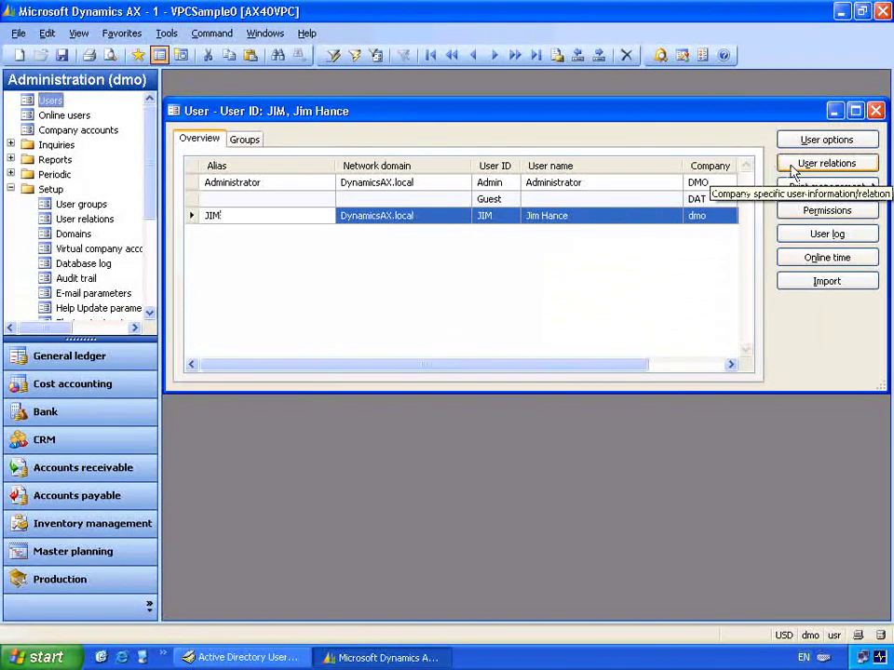
- Link the imported user to its matching employee as an internal user, filling the network name
click(793, 172)
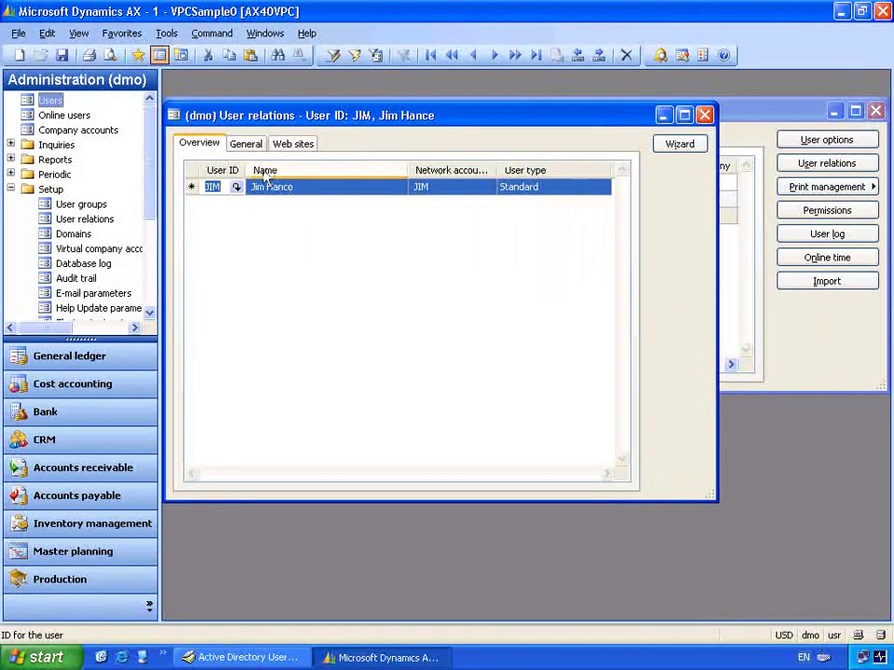
click(249, 149)
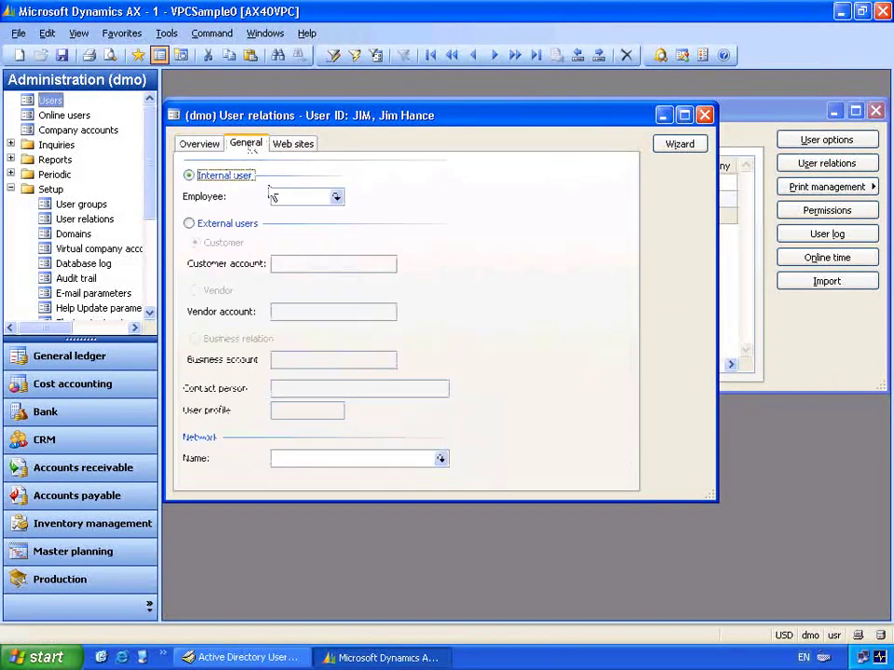
click(336, 198)
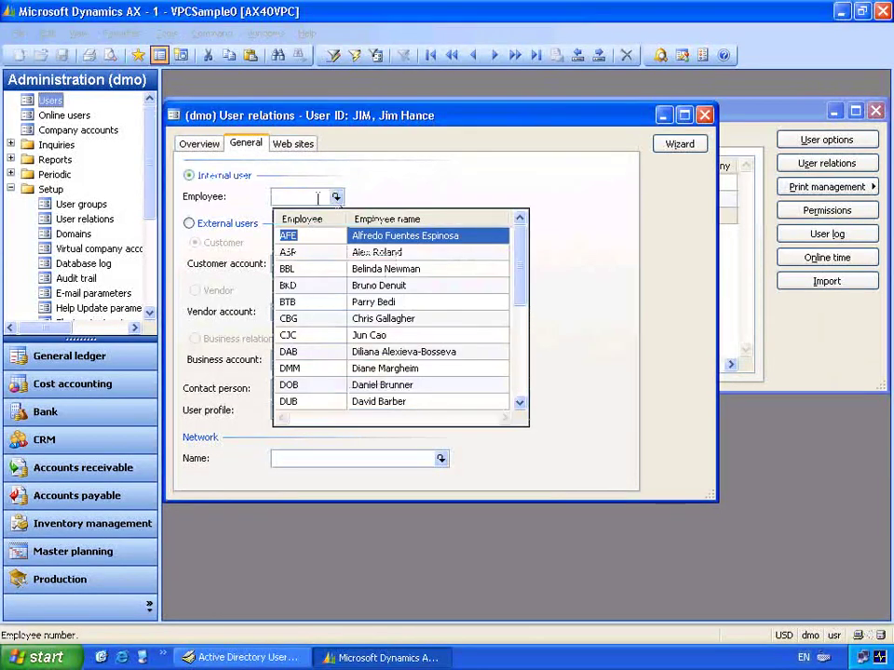
text(JIM)
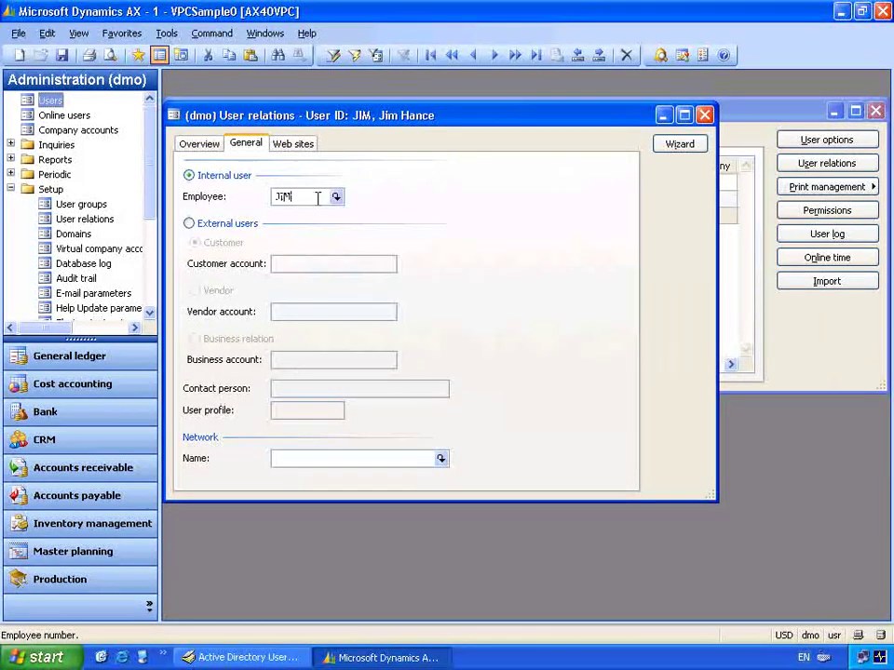
key(Tab)
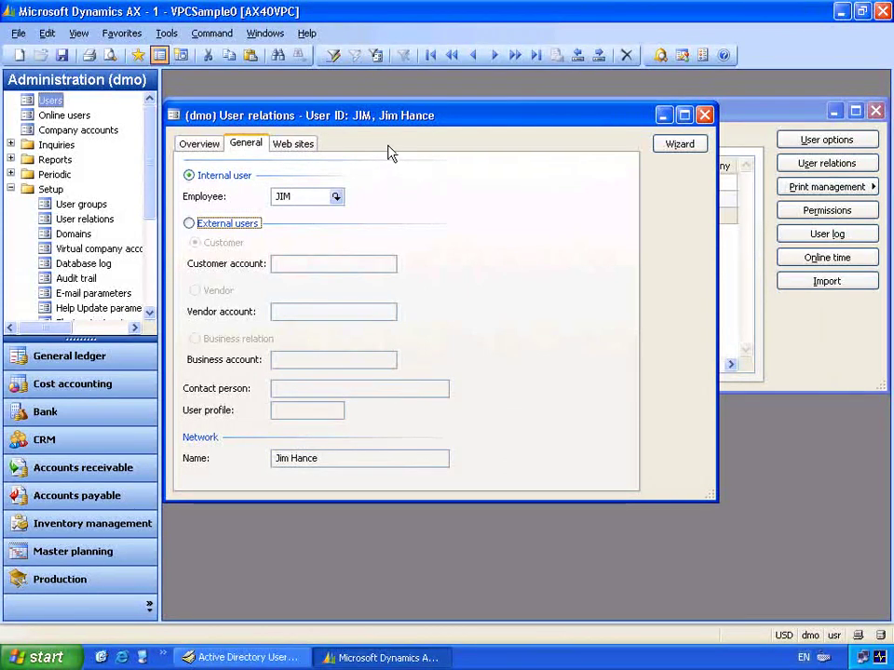
click(705, 114)
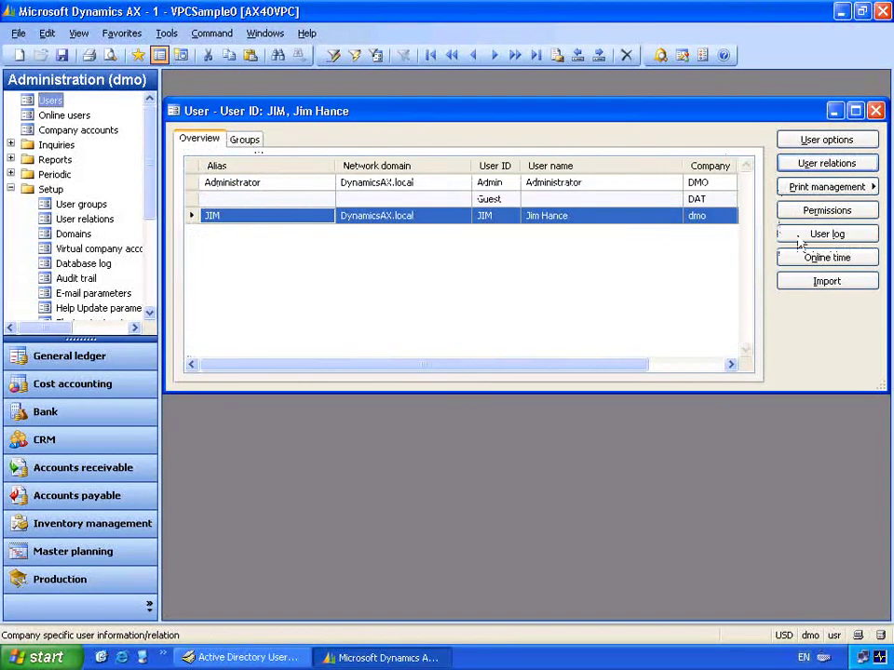
- Check the imported user's empty user log and empty online time report, dismissing the message
click(798, 238)
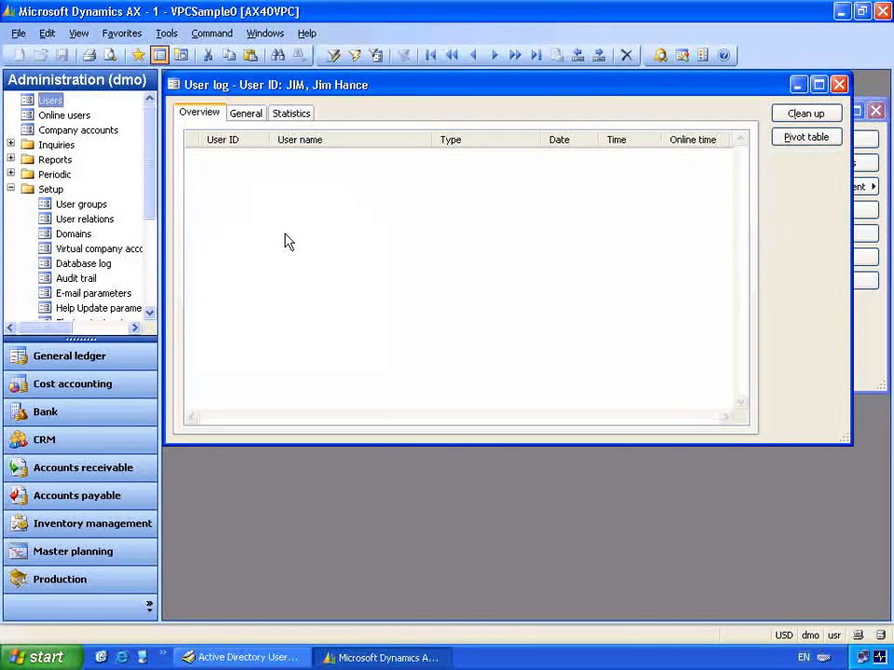
click(839, 85)
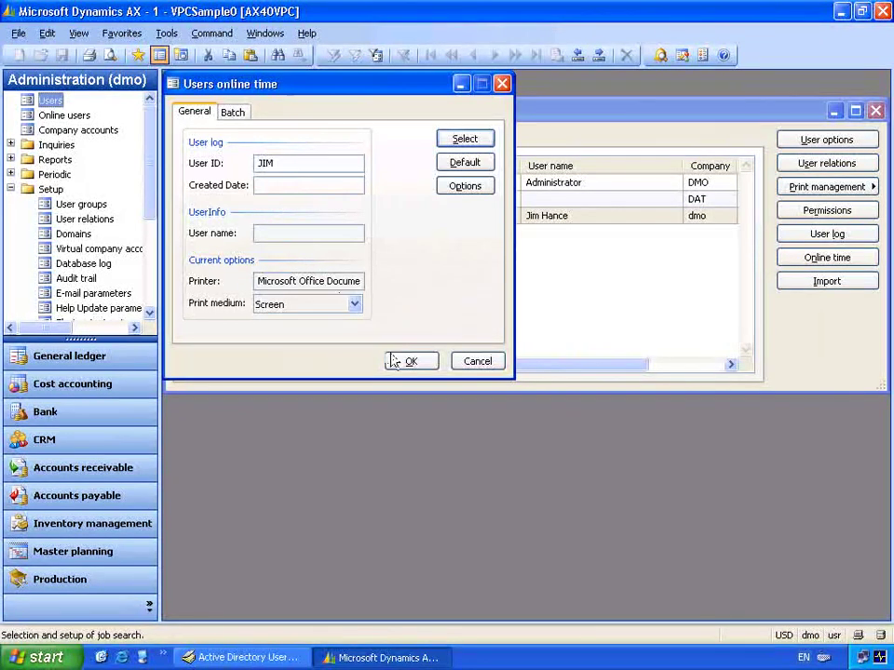
click(406, 363)
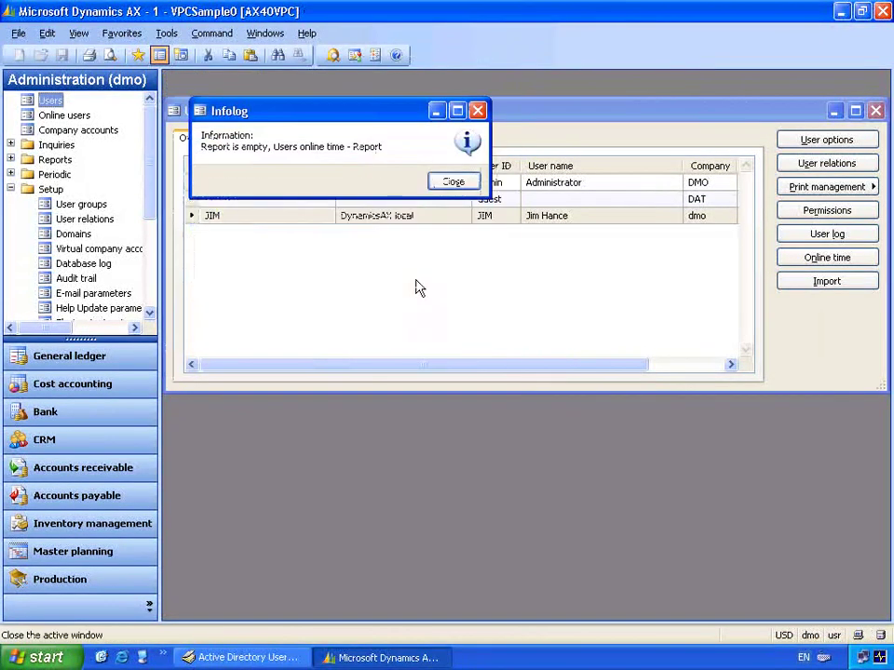
drag(385, 114, 456, 255)
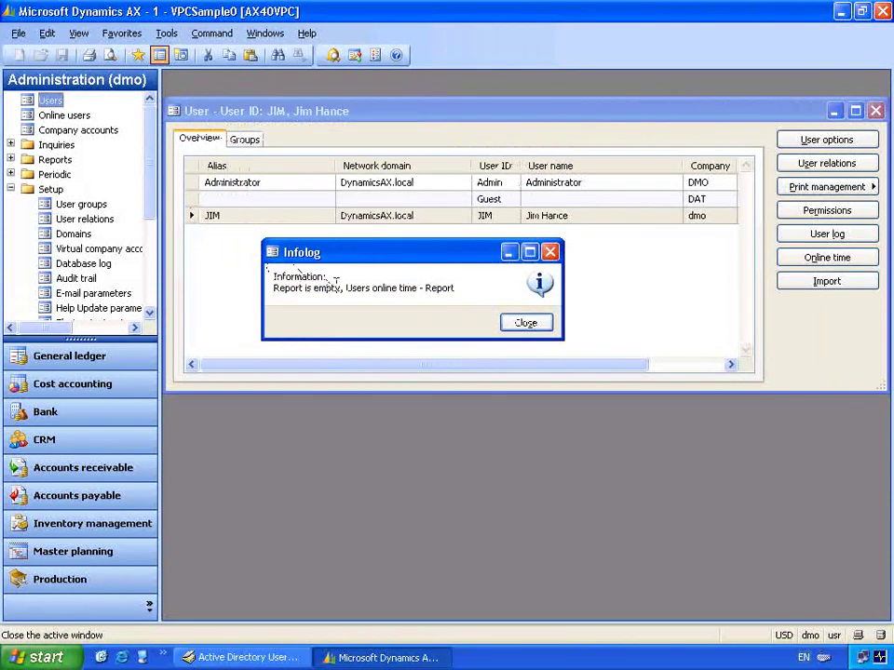
click(526, 323)
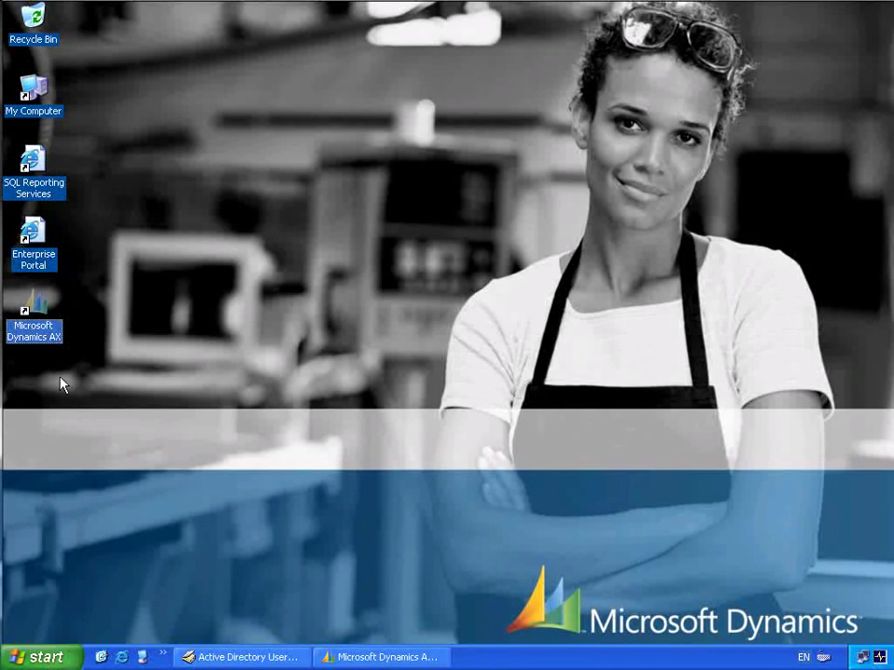
- Run Dynamics AX as the imported domain user, entering that account's user name and password
right_click(35, 313)
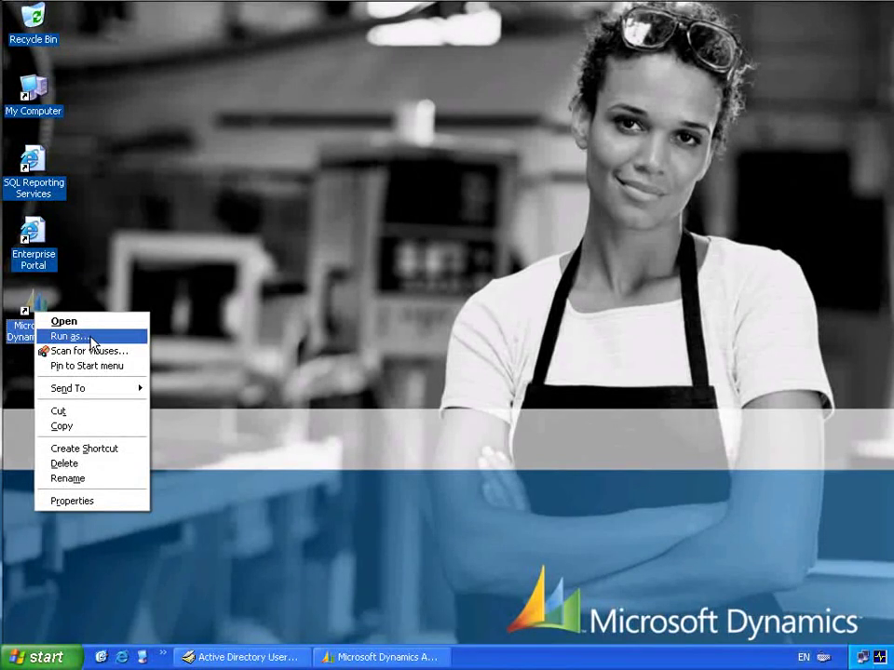
click(91, 338)
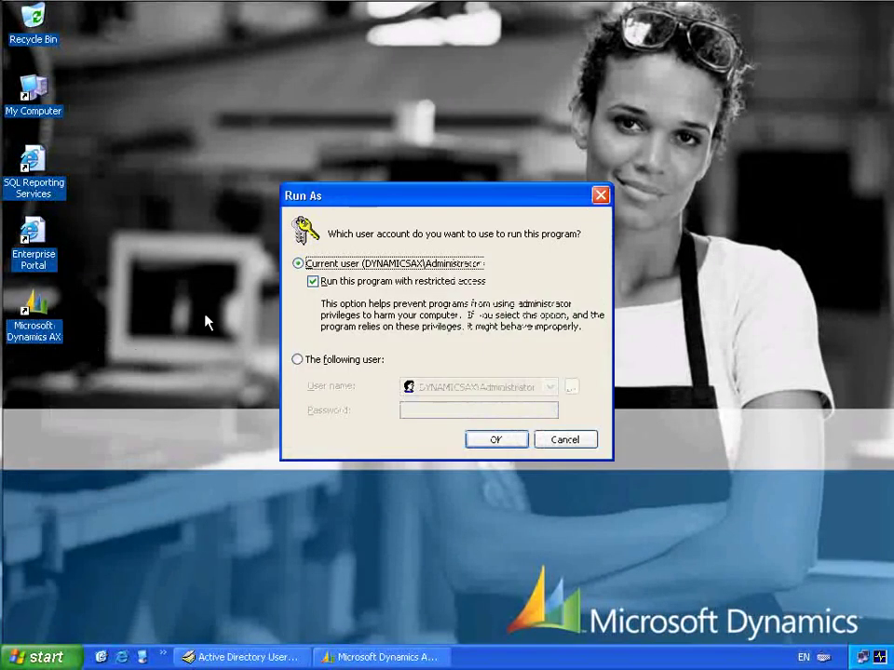
click(297, 359)
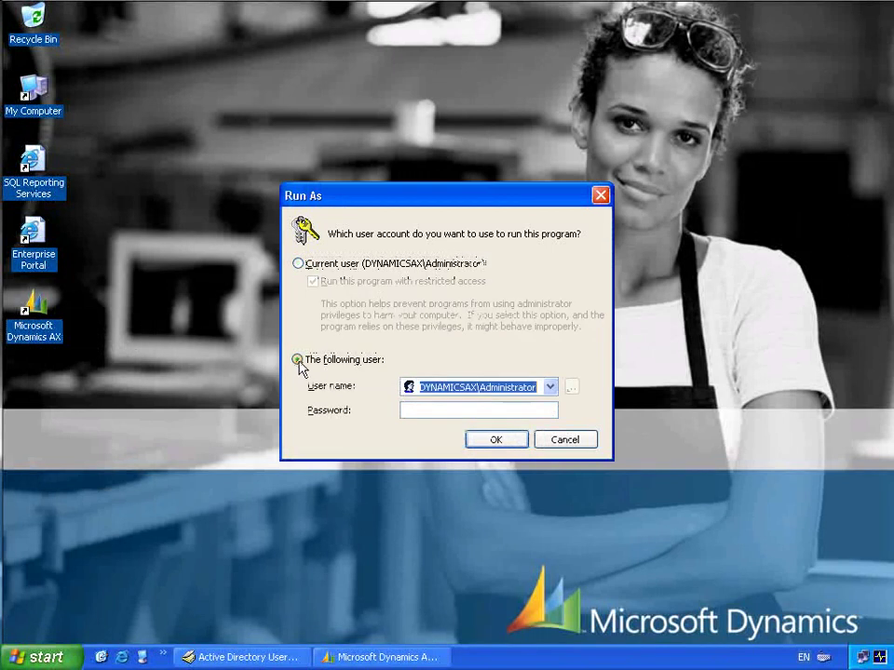
click(512, 386)
drag(478, 386, 564, 389)
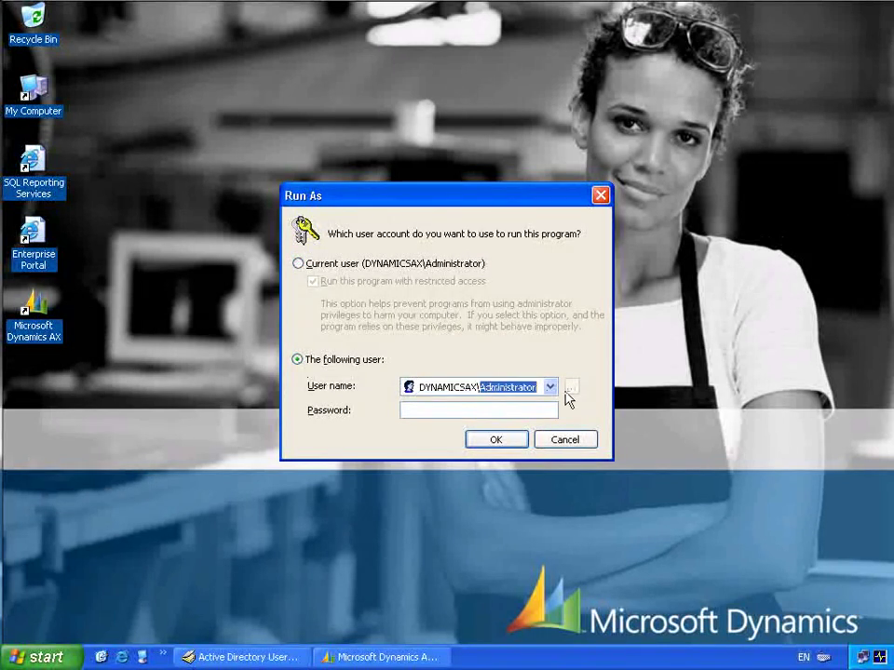
text(JIM)
key(Tab)
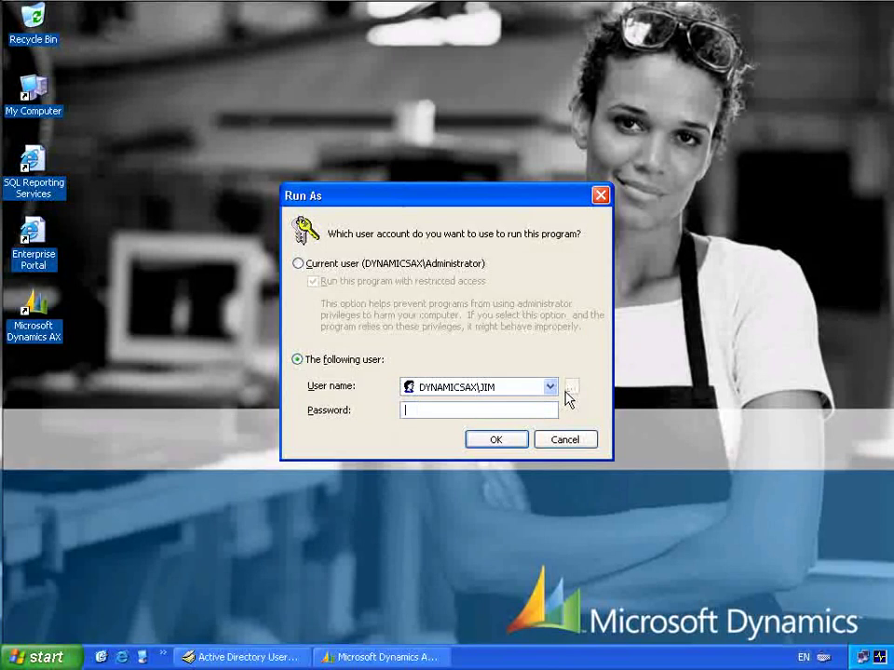
text(pass@word1)
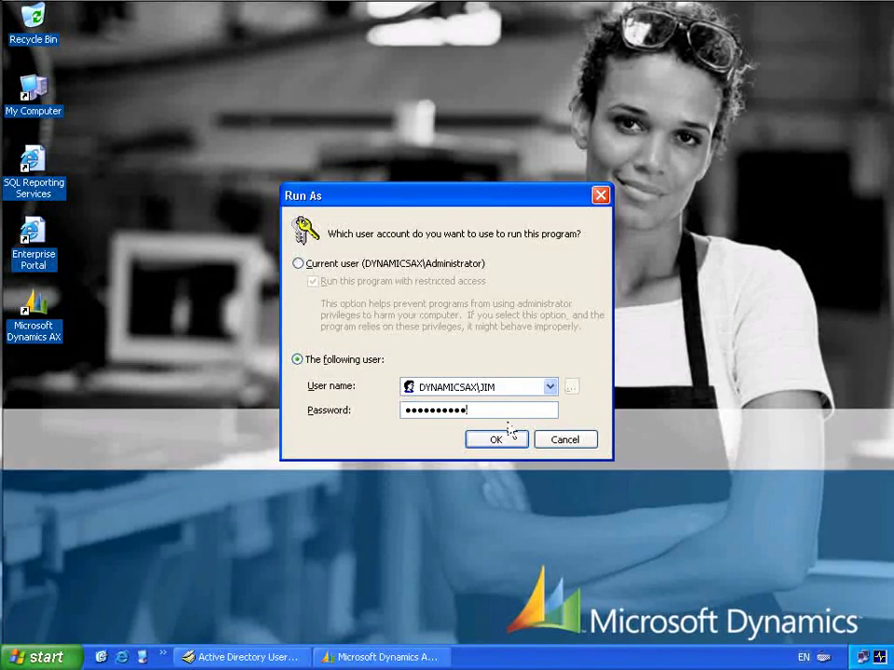
click(507, 444)
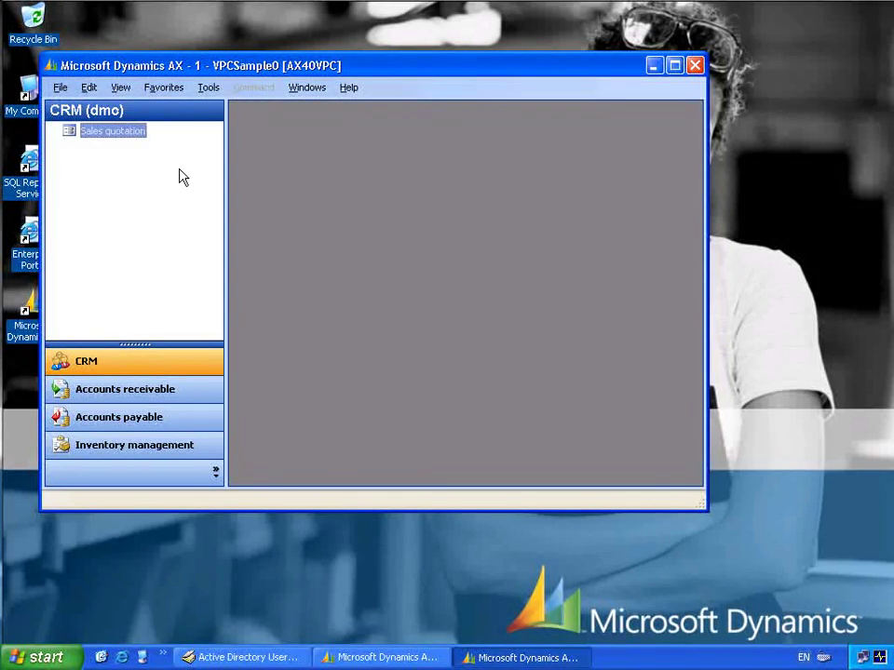
- Close the second Dynamics AX session window, leaving the main client with the User form
click(125, 389)
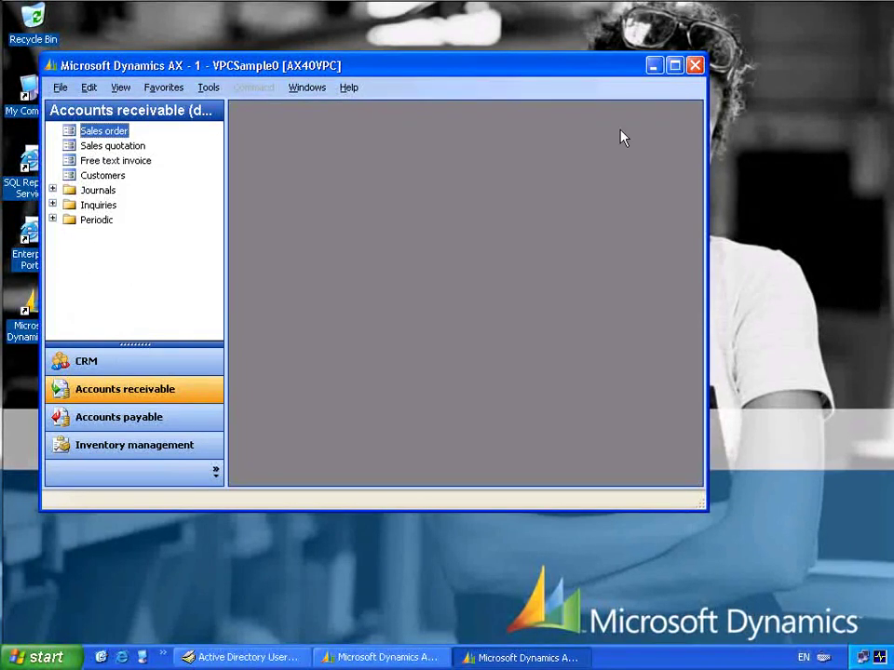
click(695, 67)
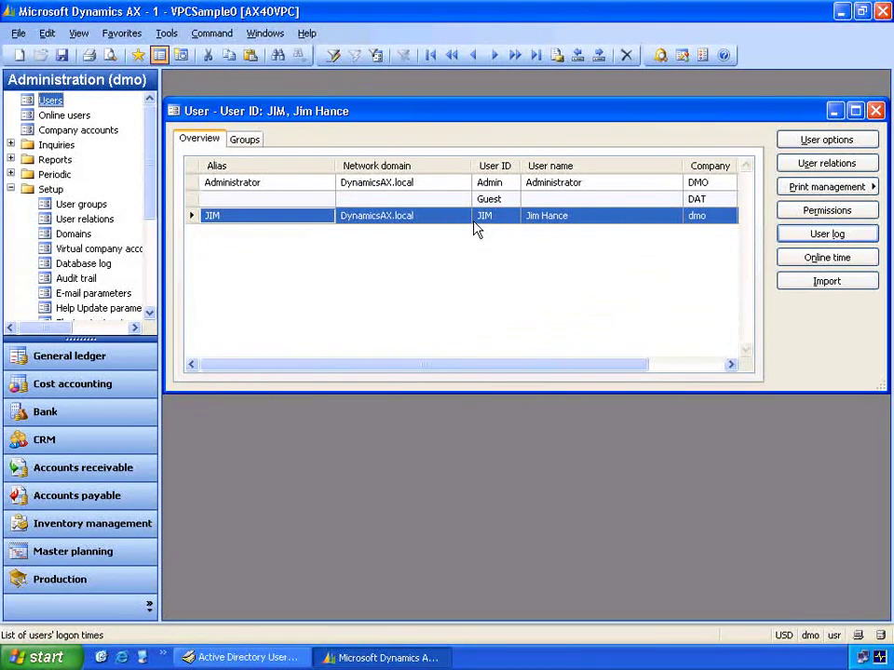
- Open the imported user's User log and view its General and Statistics tabs, showing one logon today
click(802, 235)
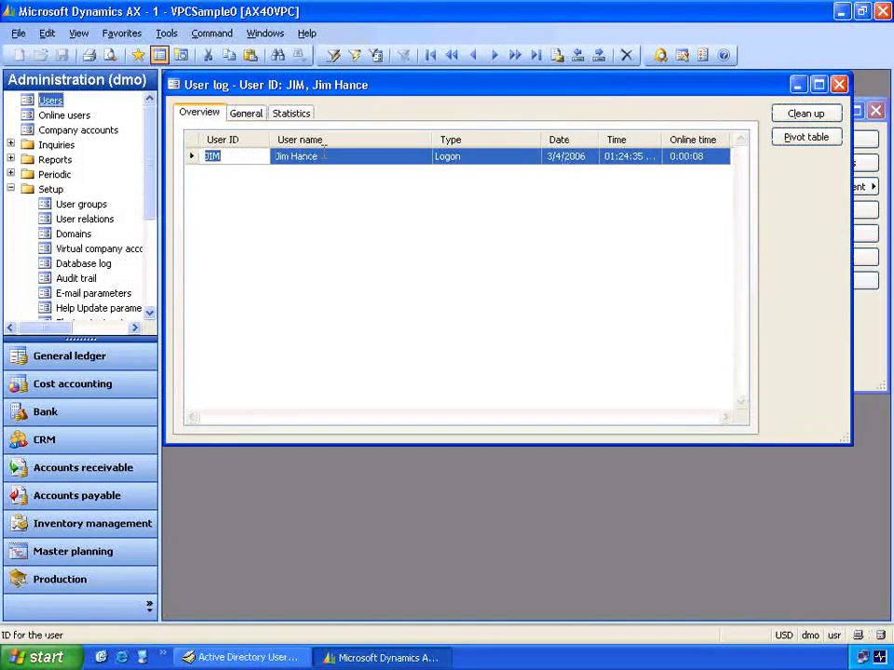
key(ctrl+Page_Down)
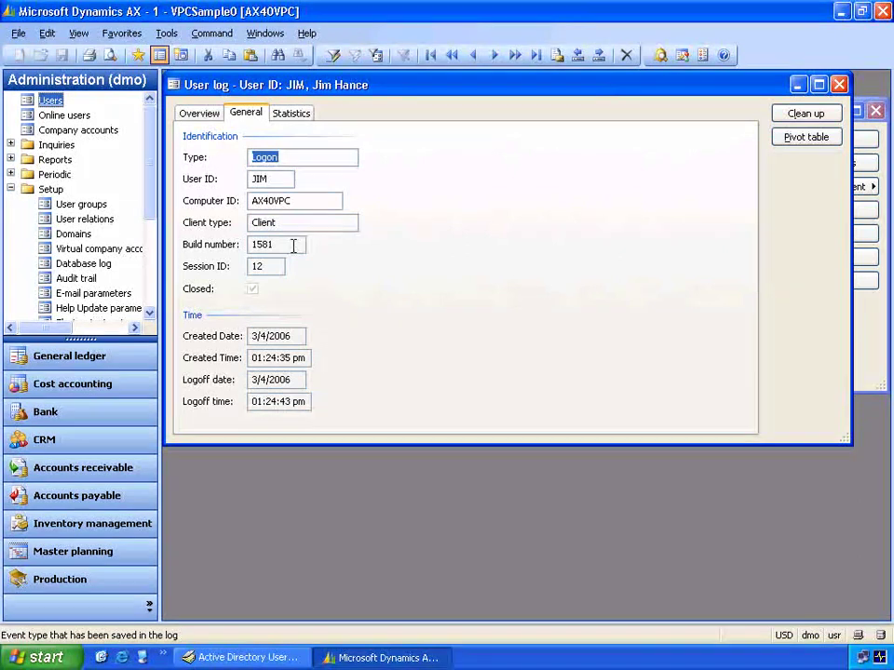
click(293, 116)
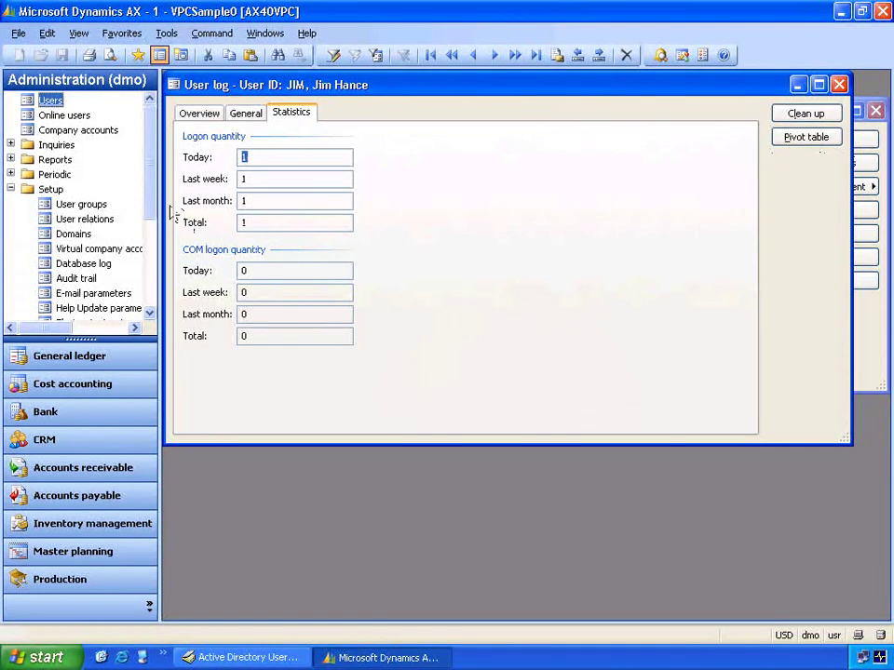
drag(155, 215, 120, 257)
- Process the SysUsers cube instance from OLAP Cube definitions, then dismiss the Infolog and close the instances window
click(115, 249)
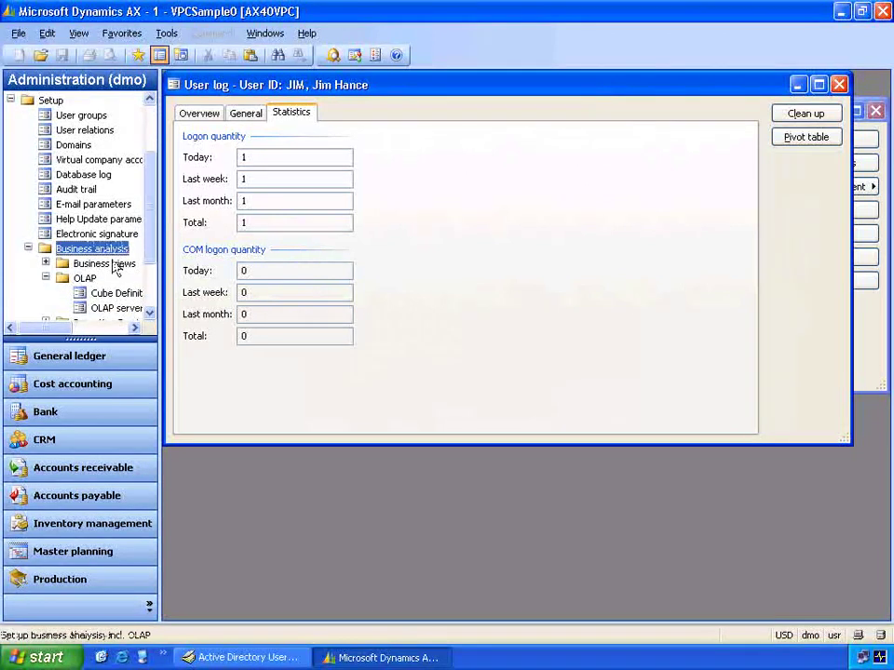
click(105, 293)
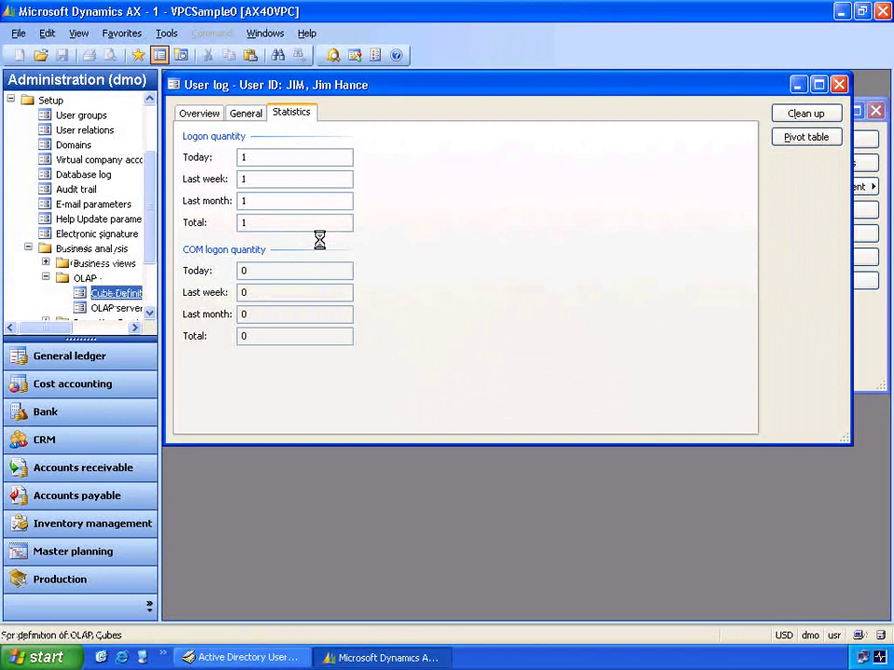
click(760, 350)
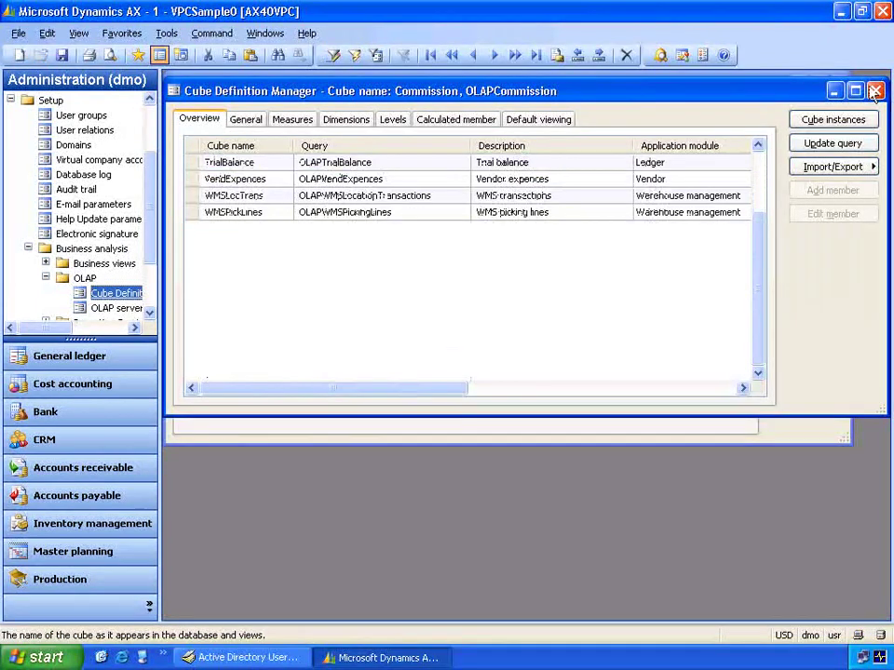
scroll(255, 187, up, 2)
click(285, 178)
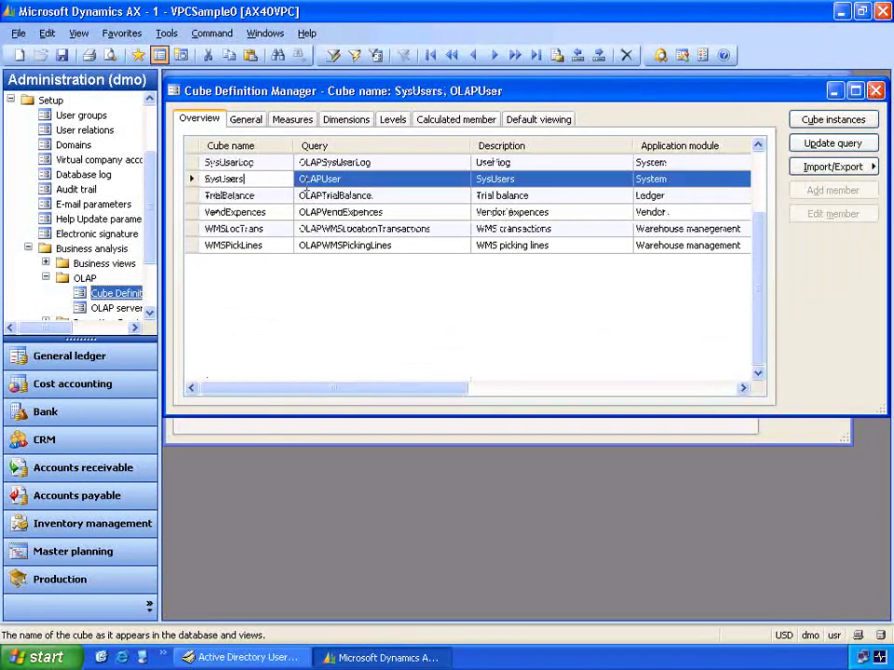
click(822, 121)
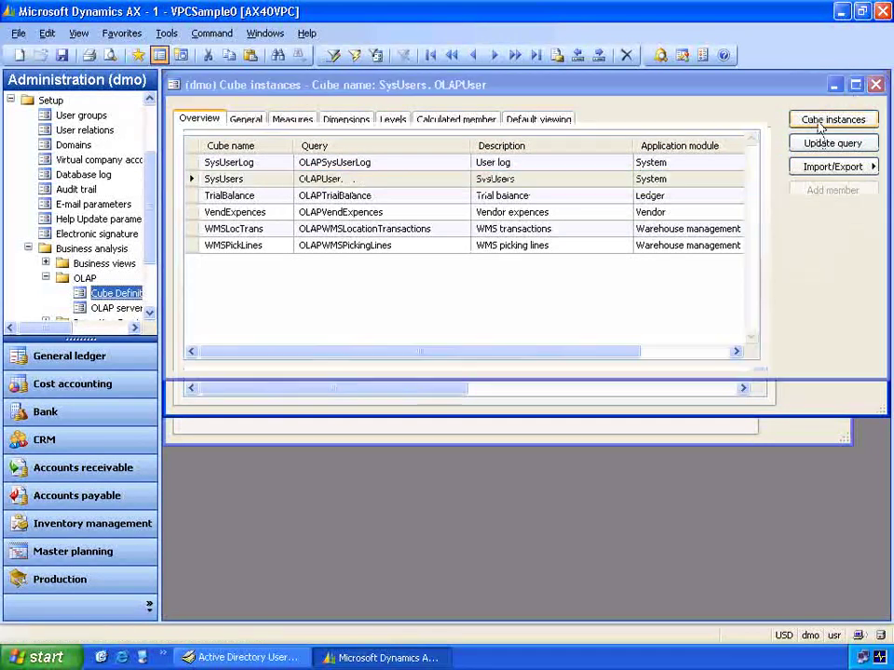
click(824, 161)
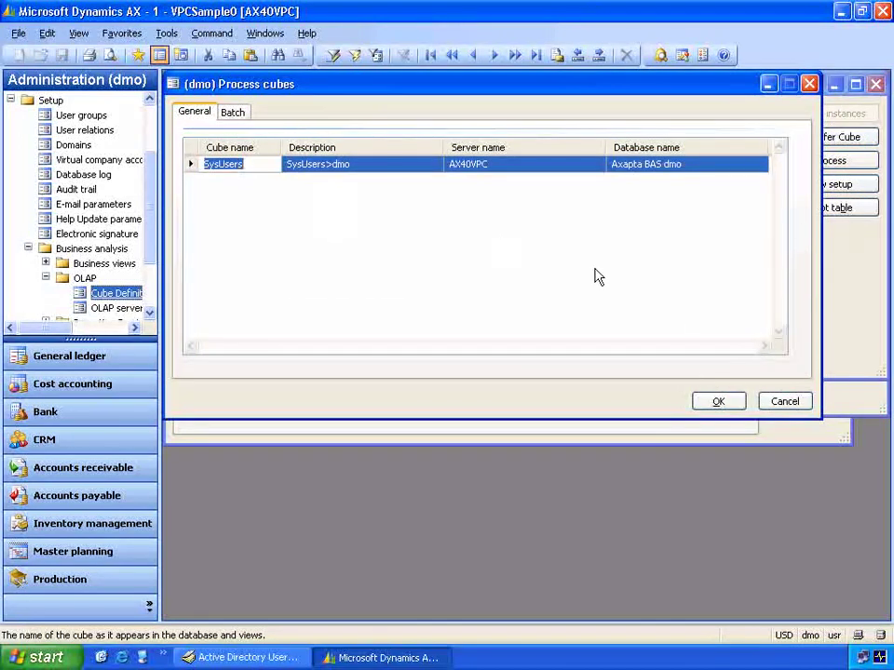
click(713, 401)
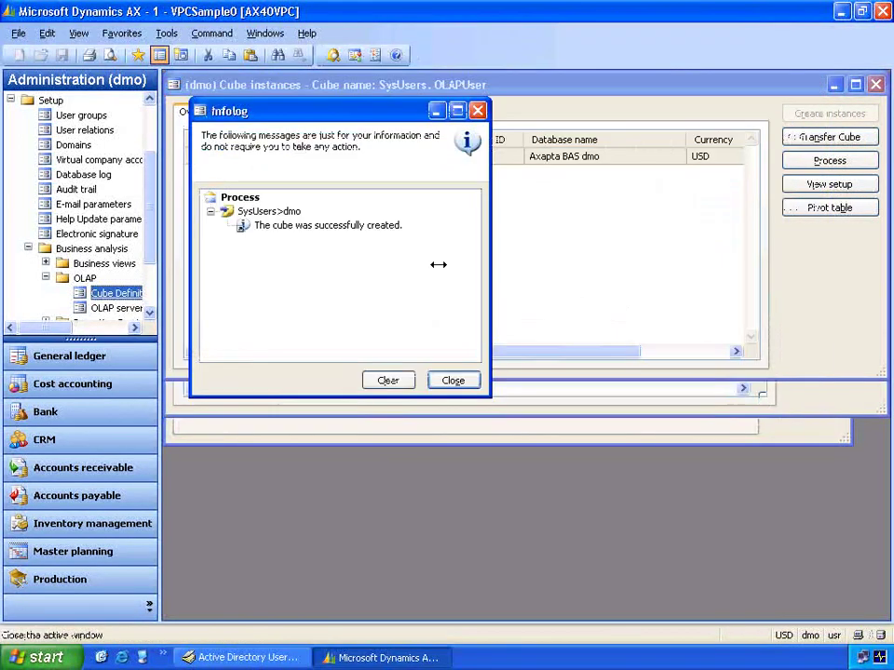
click(454, 380)
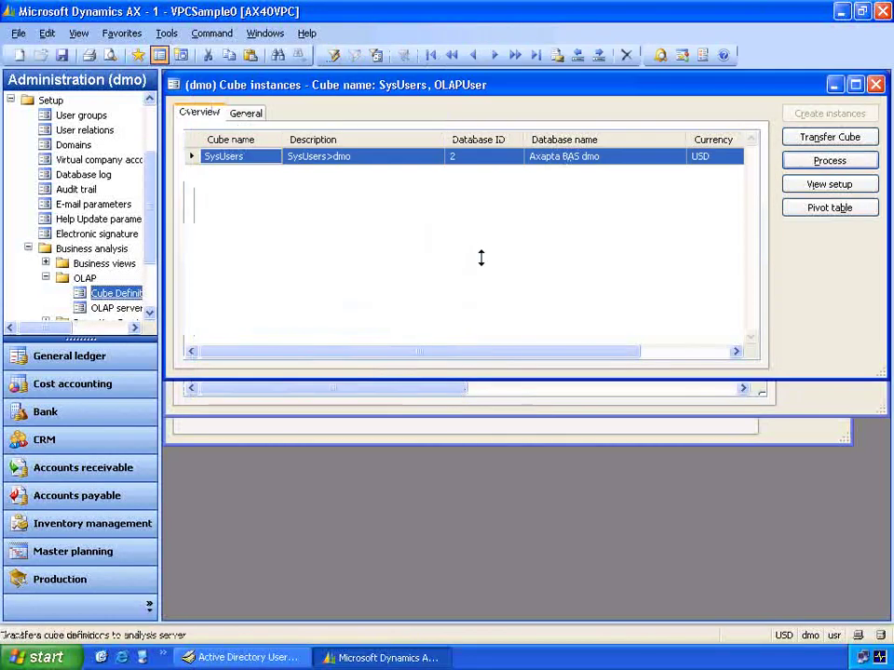
click(873, 86)
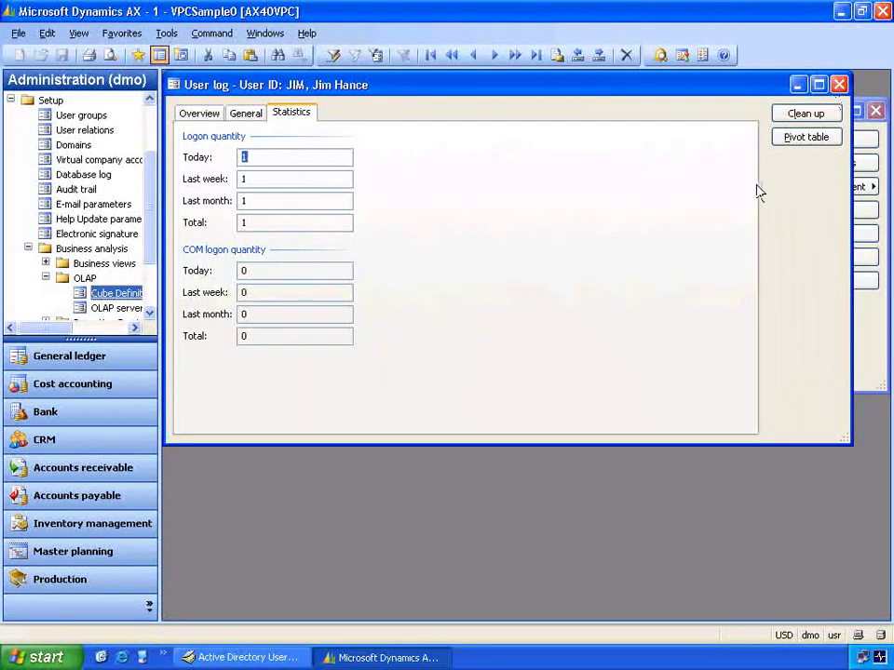
- Pivot all users' logons by login date, expanding month 2 into days, then close the pivot table
click(785, 139)
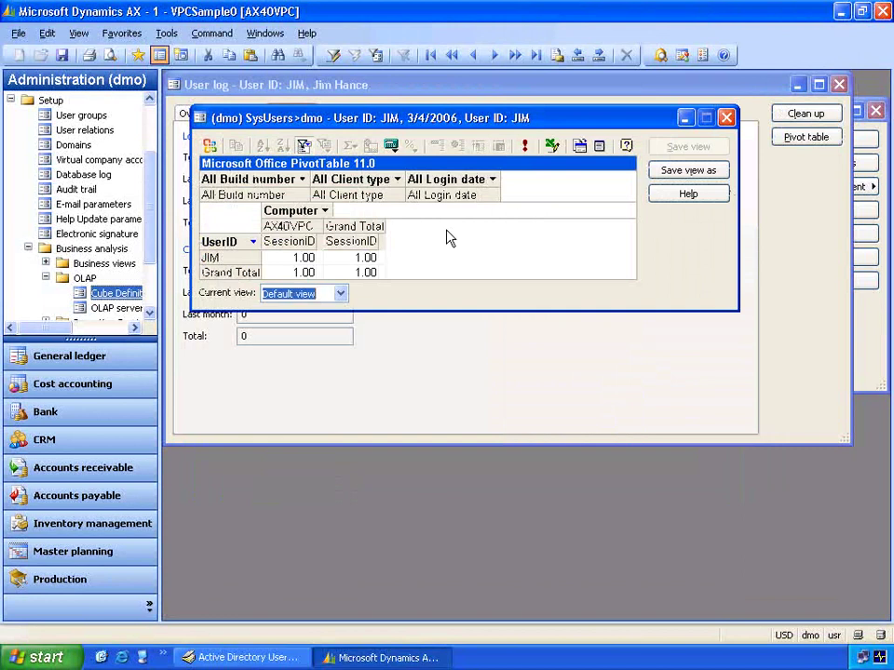
click(304, 145)
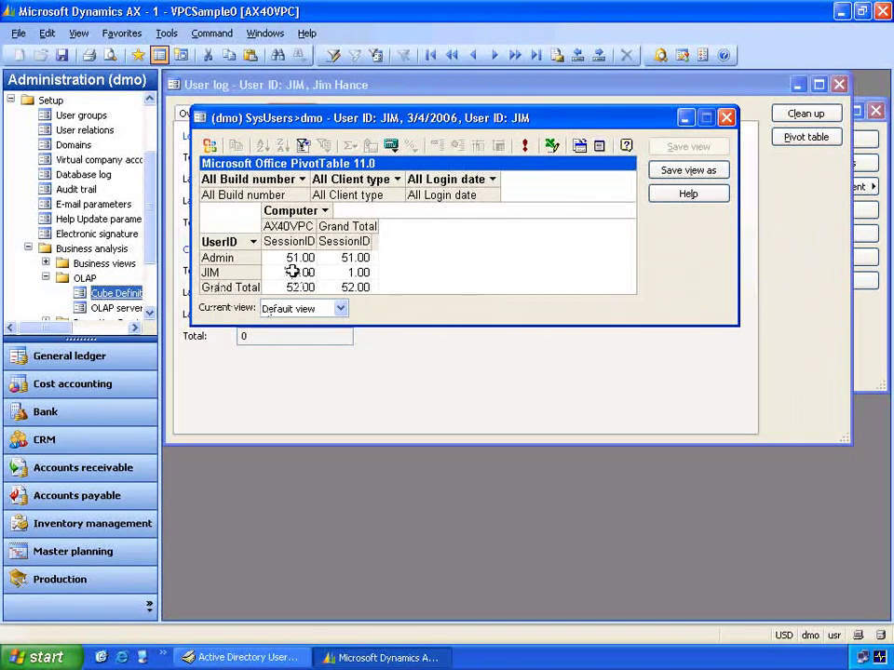
mouse_move(304, 285)
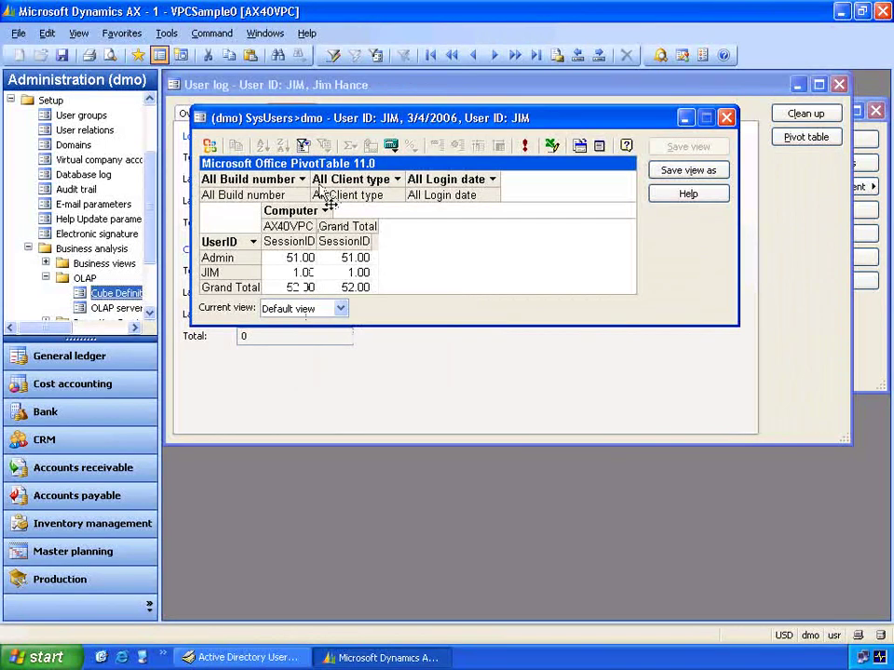
drag(318, 189, 283, 223)
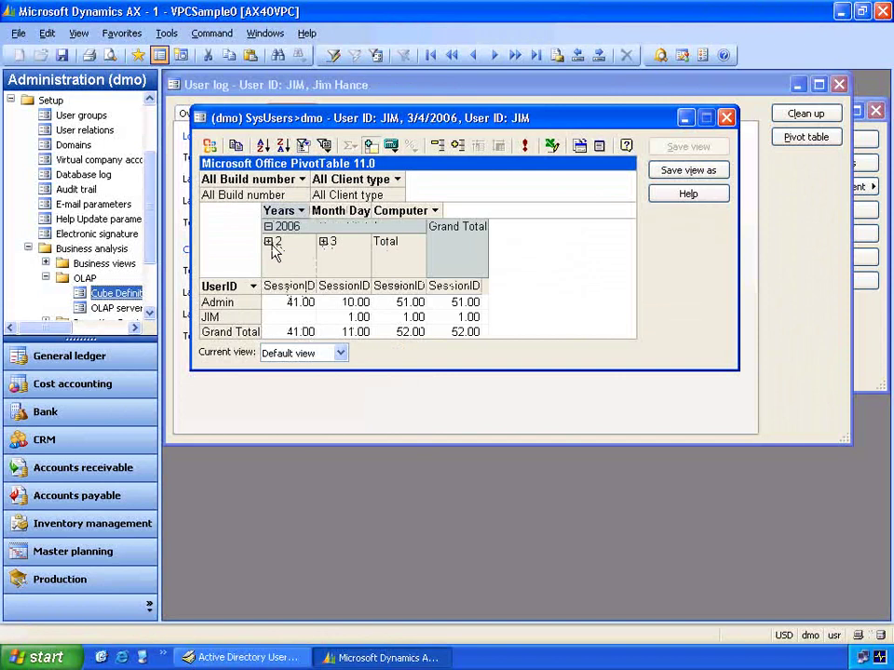
click(268, 242)
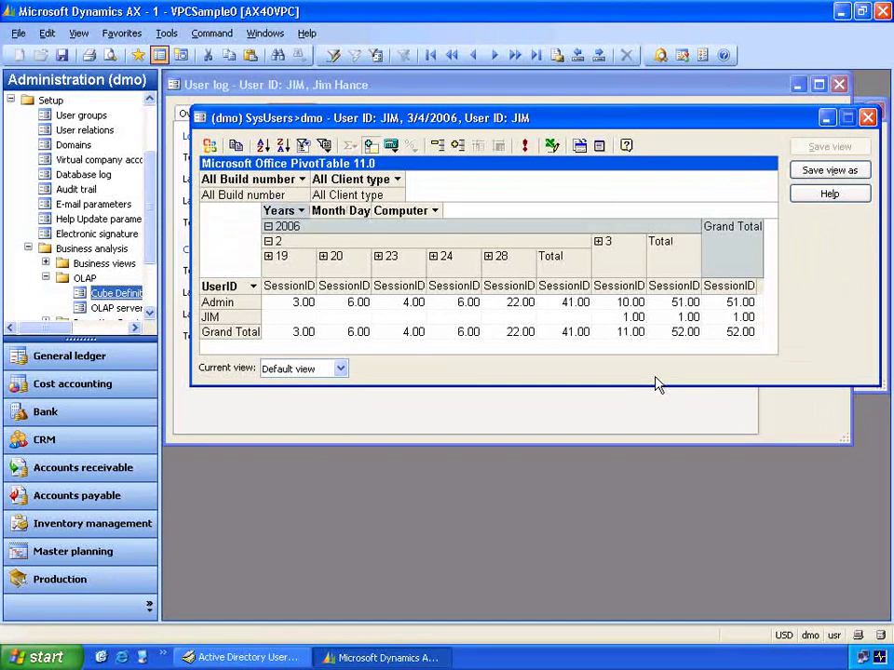
click(867, 118)
- Close the user's logon log and the Users form
click(839, 84)
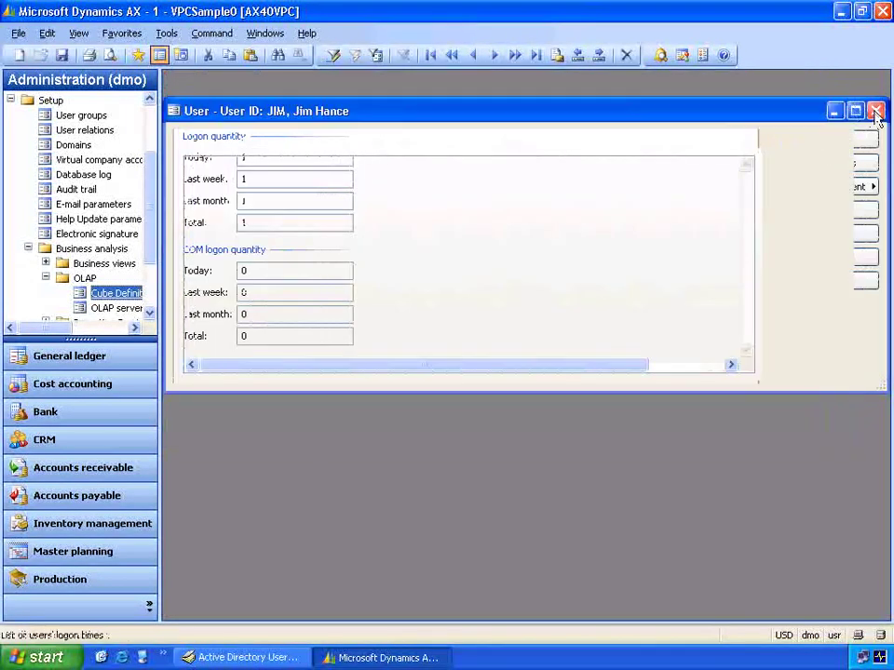
click(874, 112)
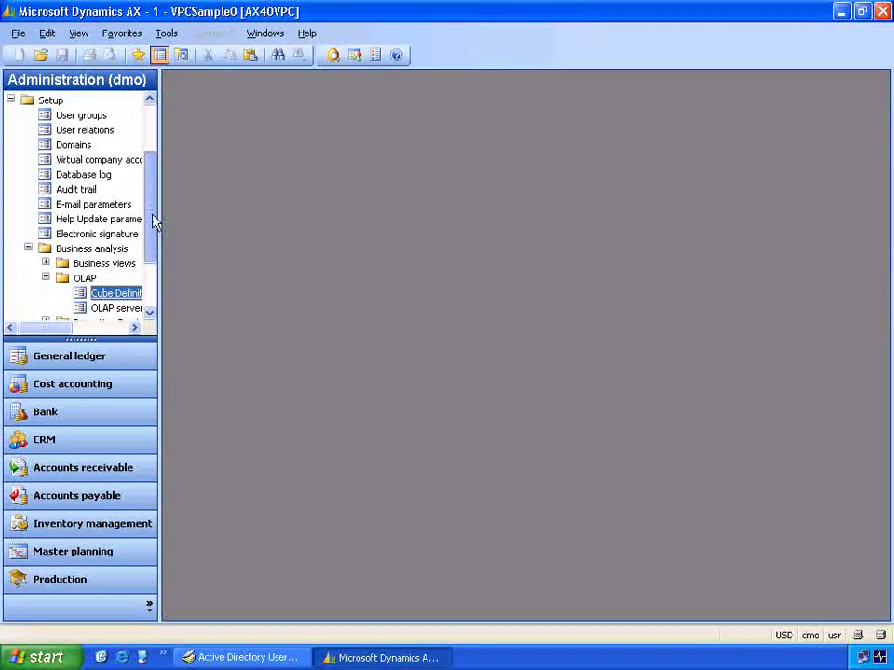
scroll(154, 226, up, 2)
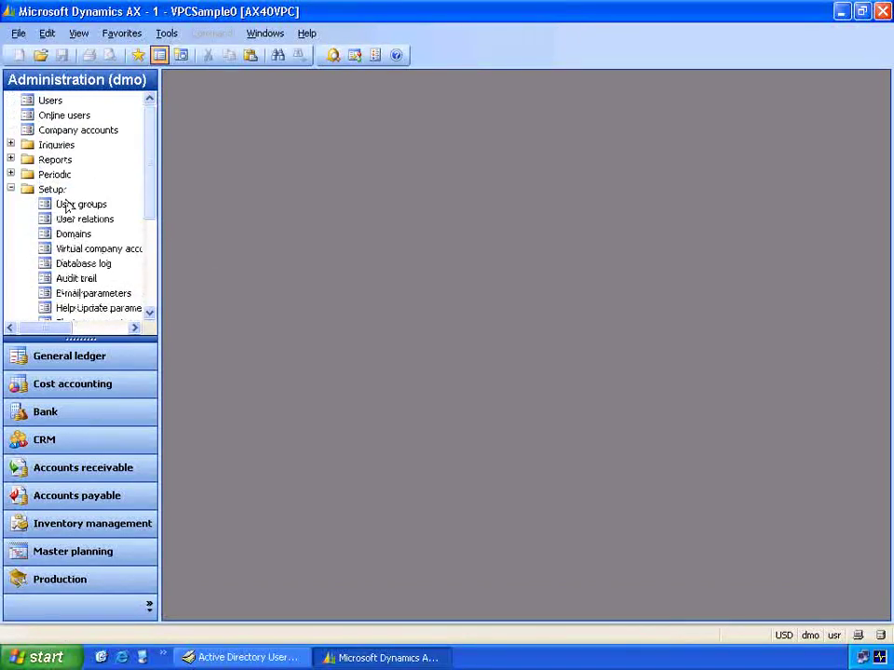
- Open User groups, select the SMOP order processor group and list its member users
click(70, 206)
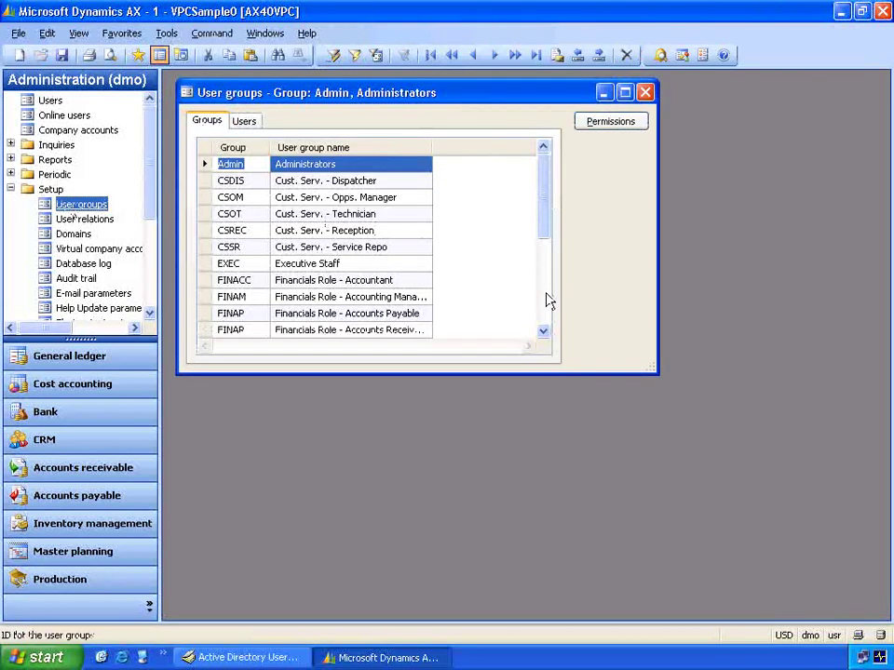
scroll(549, 307, down, 10)
click(544, 331)
scroll(545, 337, down, 3)
click(367, 247)
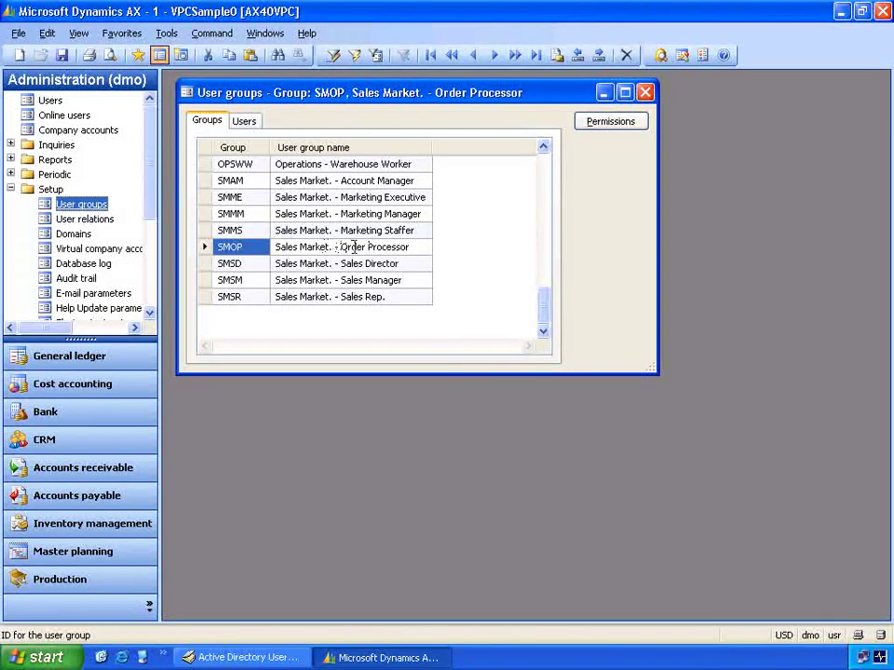
click(251, 125)
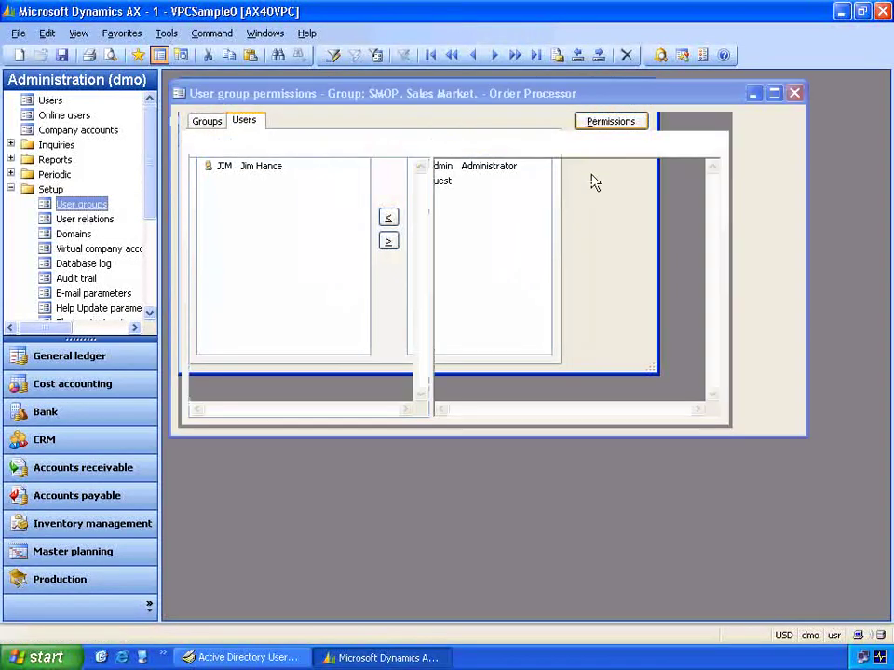
- Open the SMOP group's permissions, expand Accounts receivable to review them, then close the window
click(267, 125)
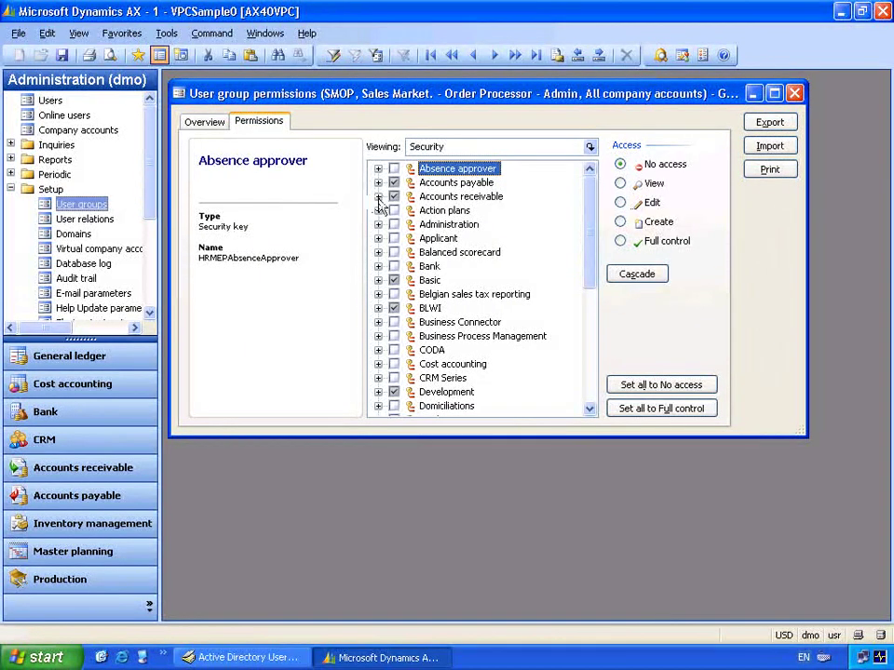
click(378, 196)
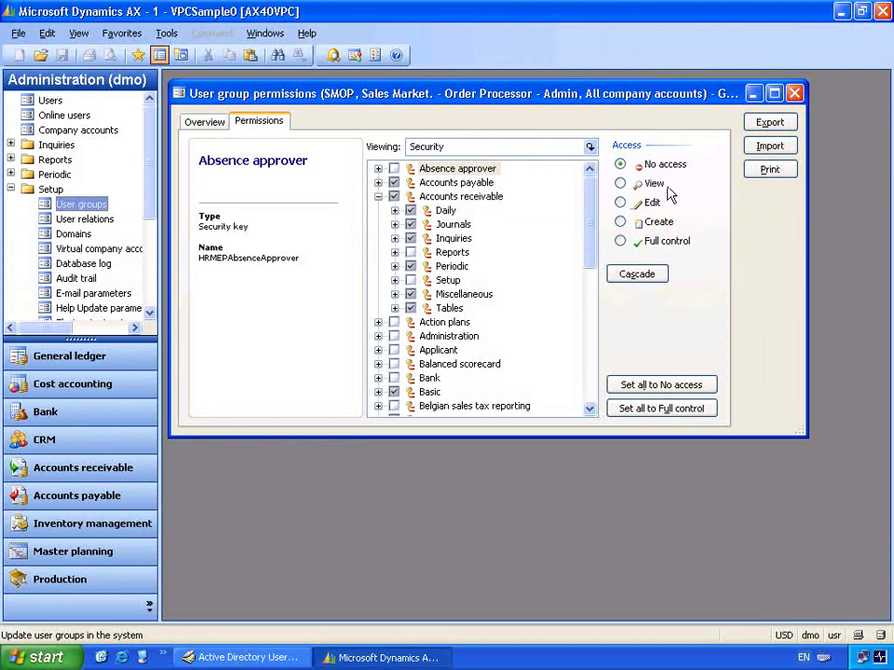
click(795, 93)
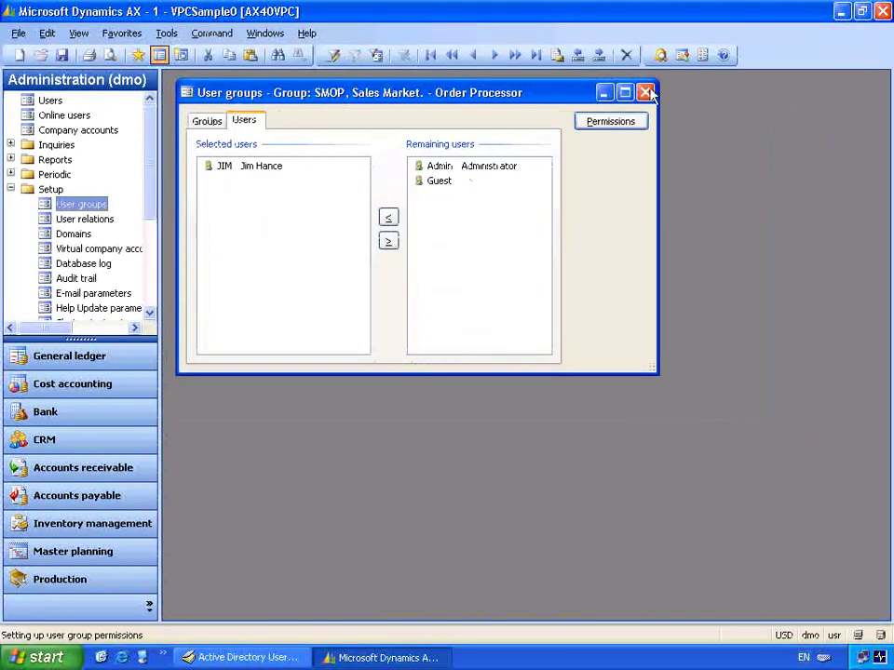
- Close User groups and launch Record level security from Administration > Setup > Security
click(646, 92)
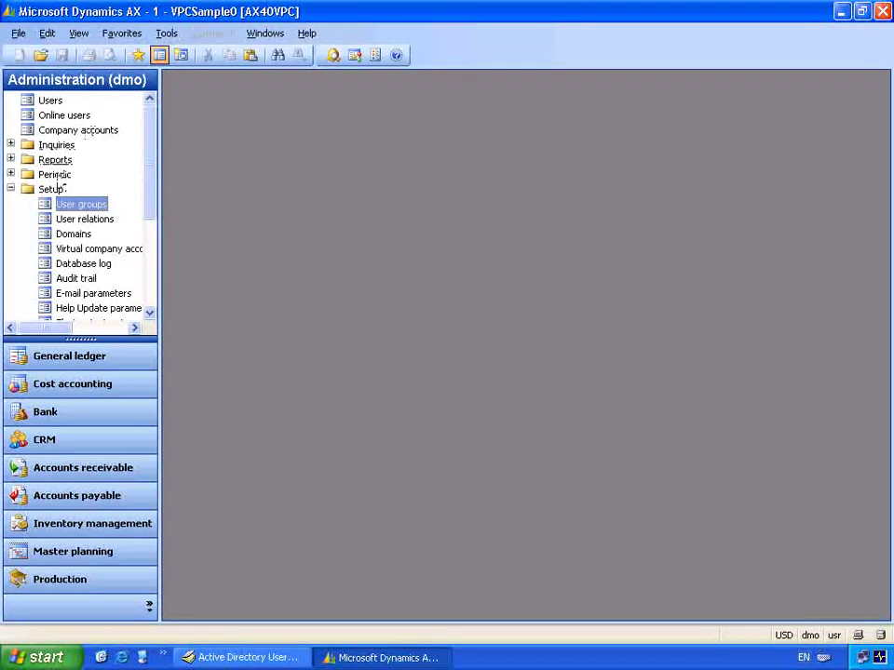
scroll(150, 225, down, 1)
scroll(149, 268, down, 3)
click(139, 269)
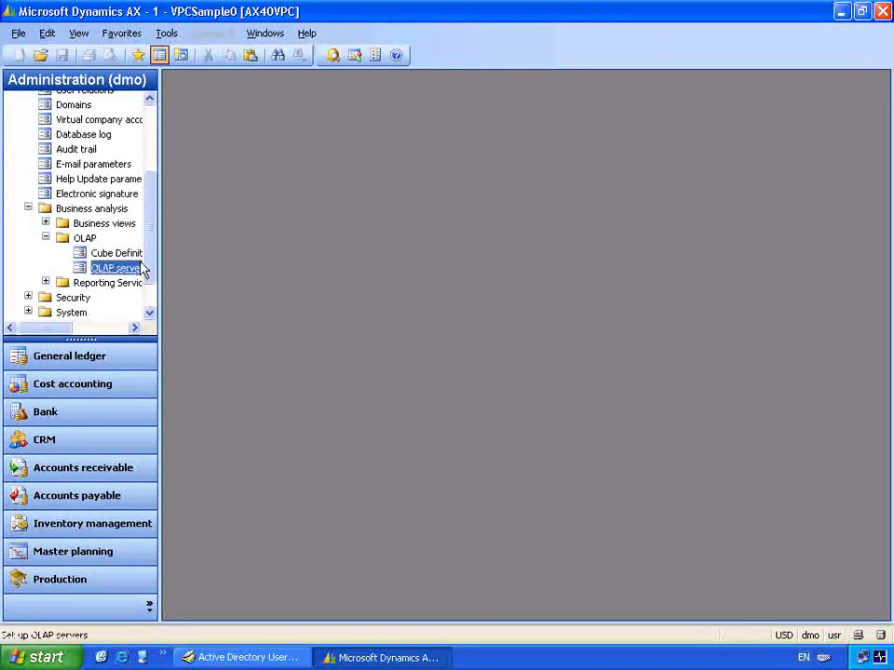
click(28, 297)
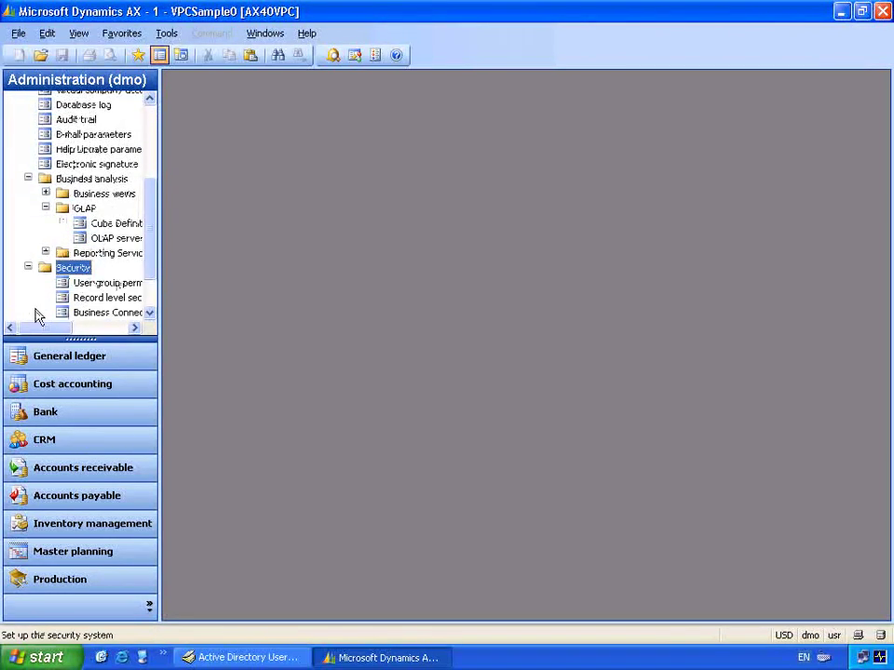
double_click(82, 298)
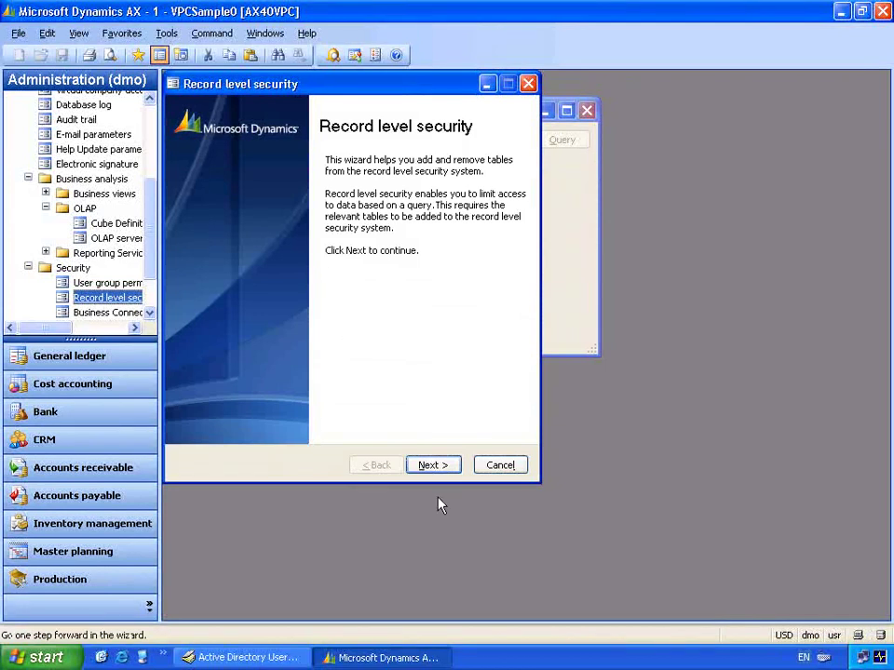
- Use the wizard to put the Accounts receivable Customers table under security for the SMOP Order Processor group
click(433, 465)
drag(513, 280, 508, 419)
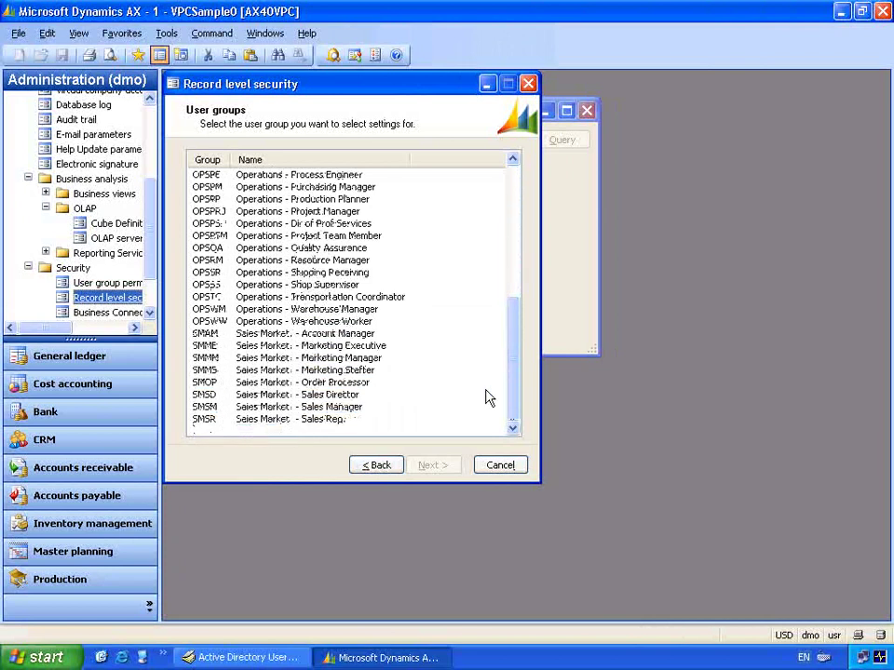
click(381, 383)
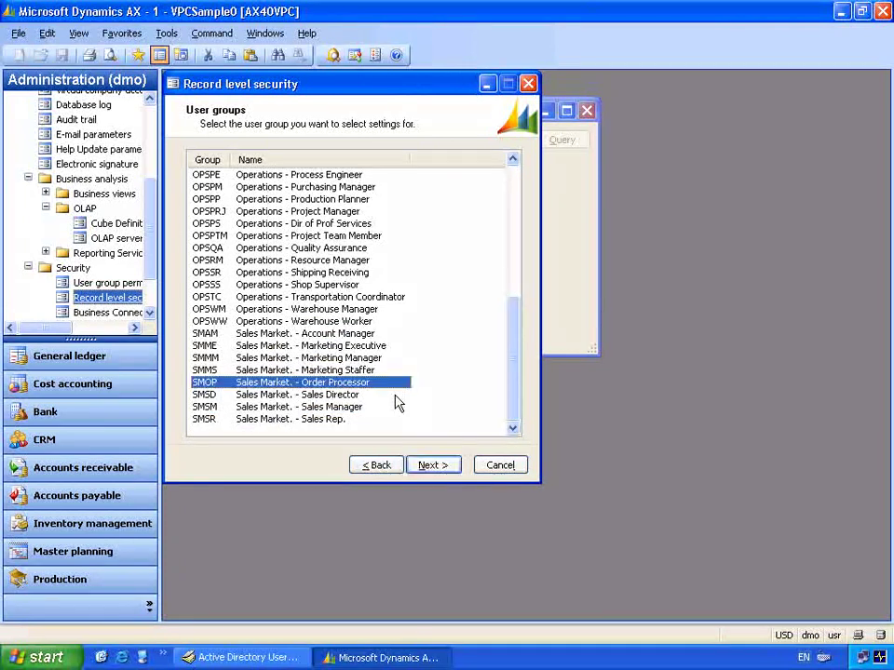
click(431, 465)
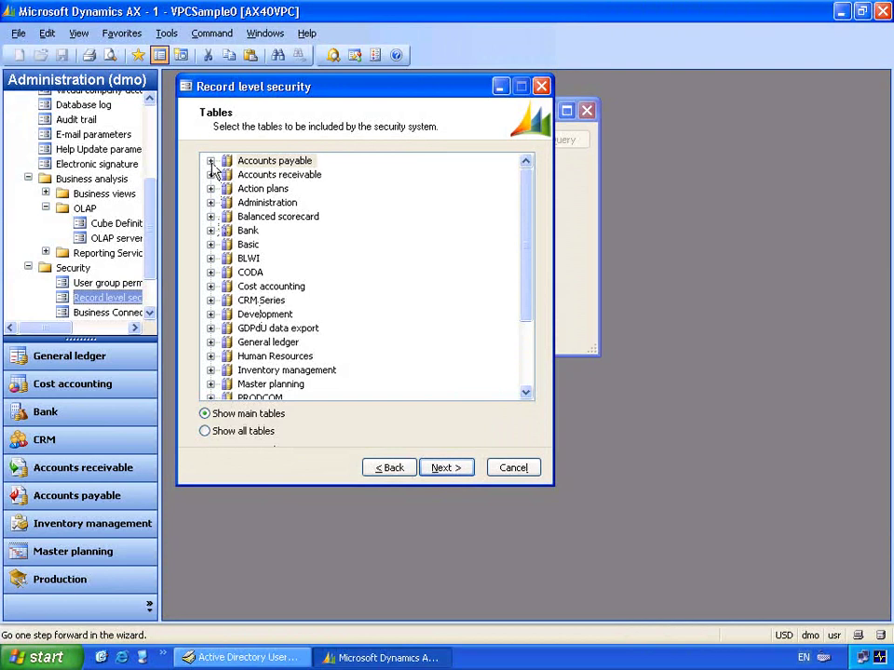
click(210, 175)
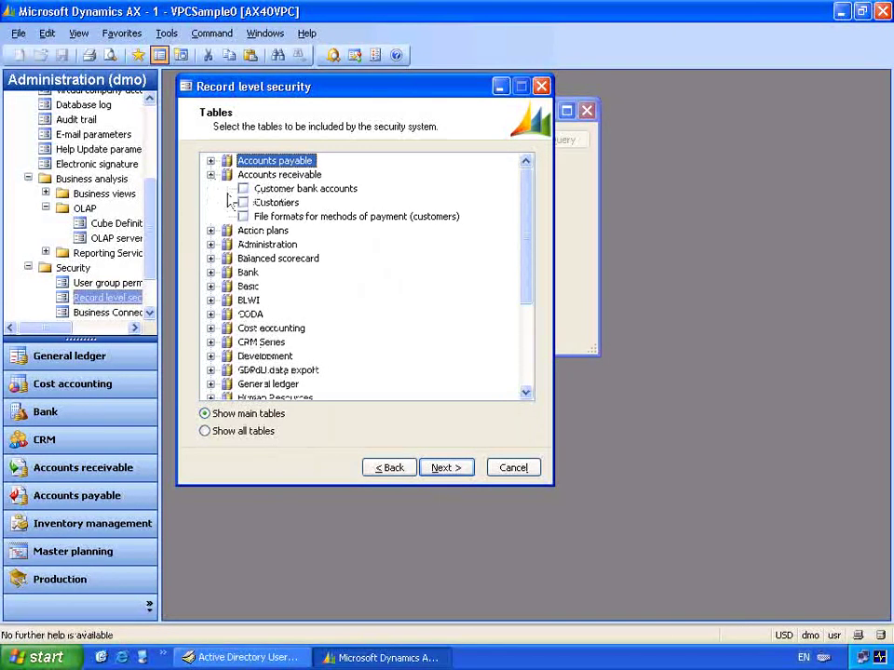
click(242, 203)
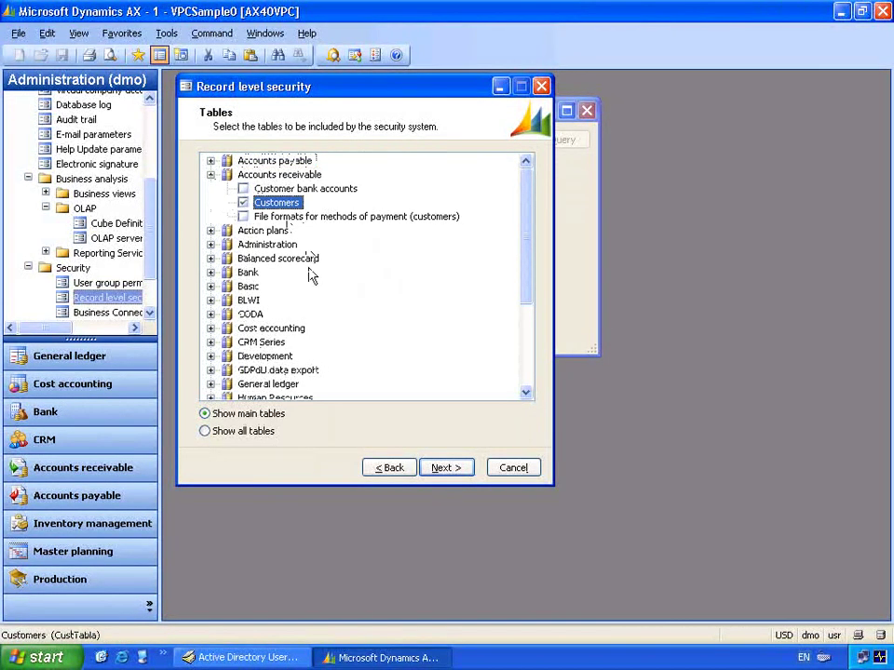
click(447, 469)
click(434, 462)
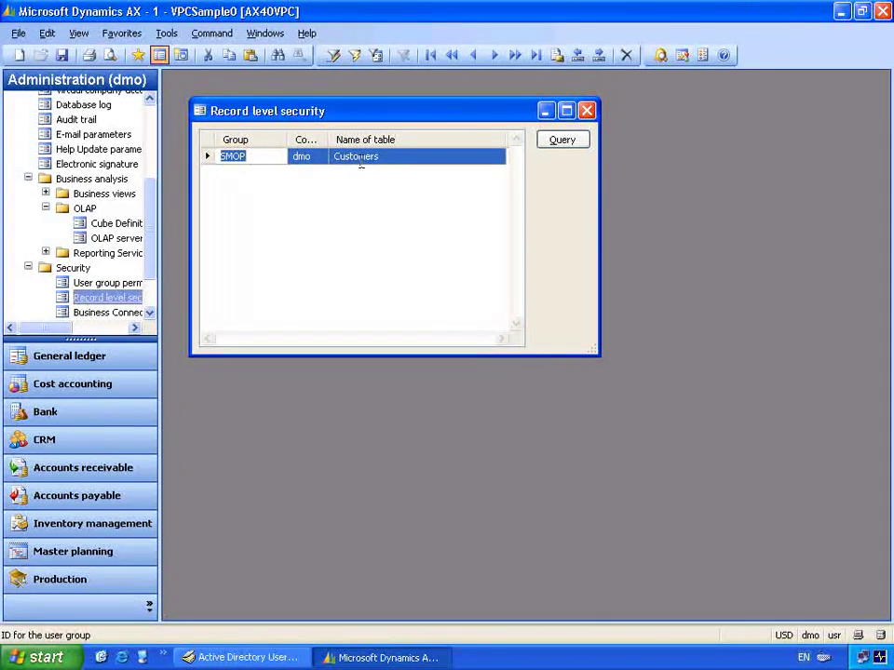
- Set the SMOP Customers rule query's Customer account criteria to the range 4000..4006
click(553, 145)
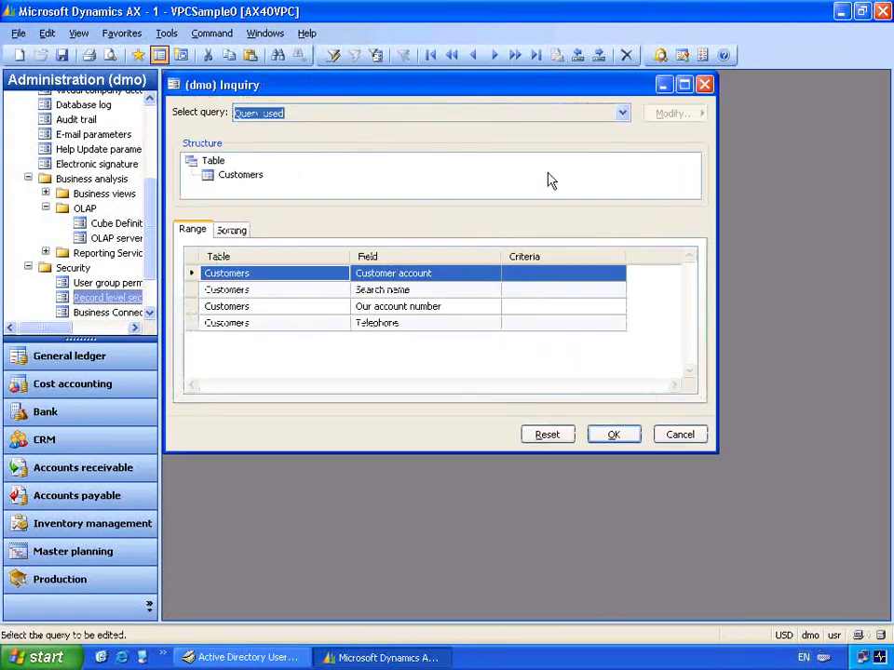
click(535, 273)
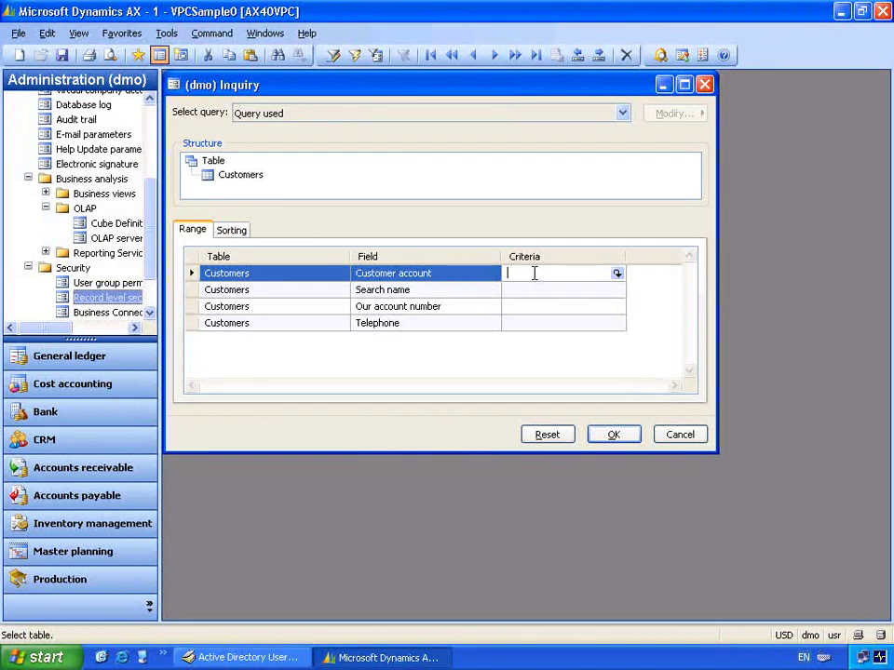
click(616, 273)
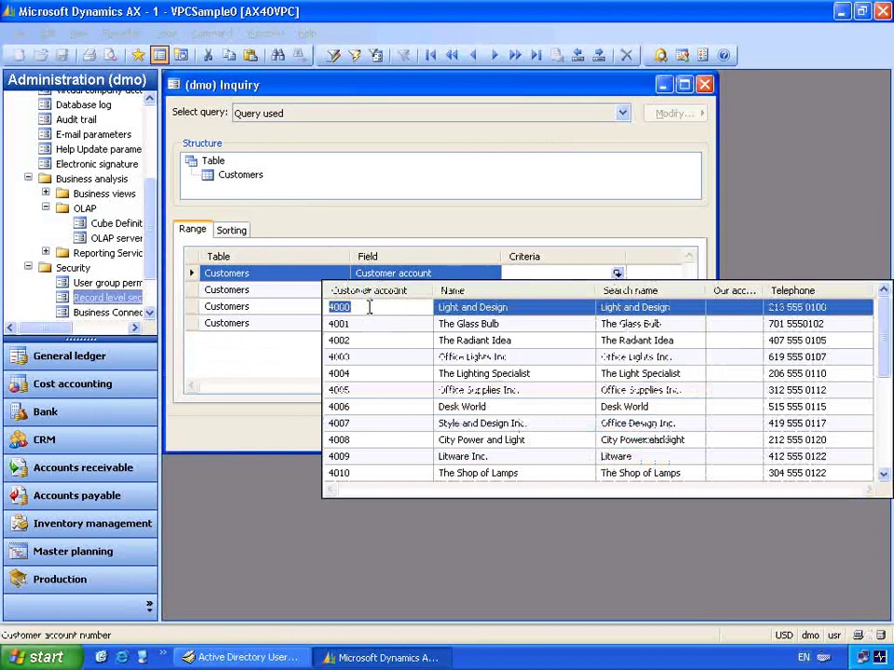
click(370, 307)
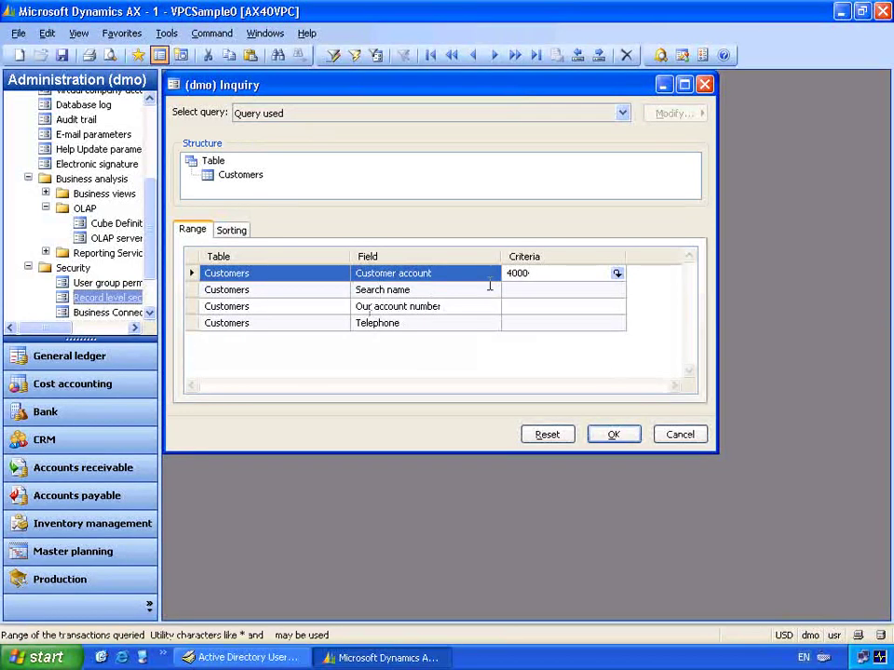
text(..)
click(617, 274)
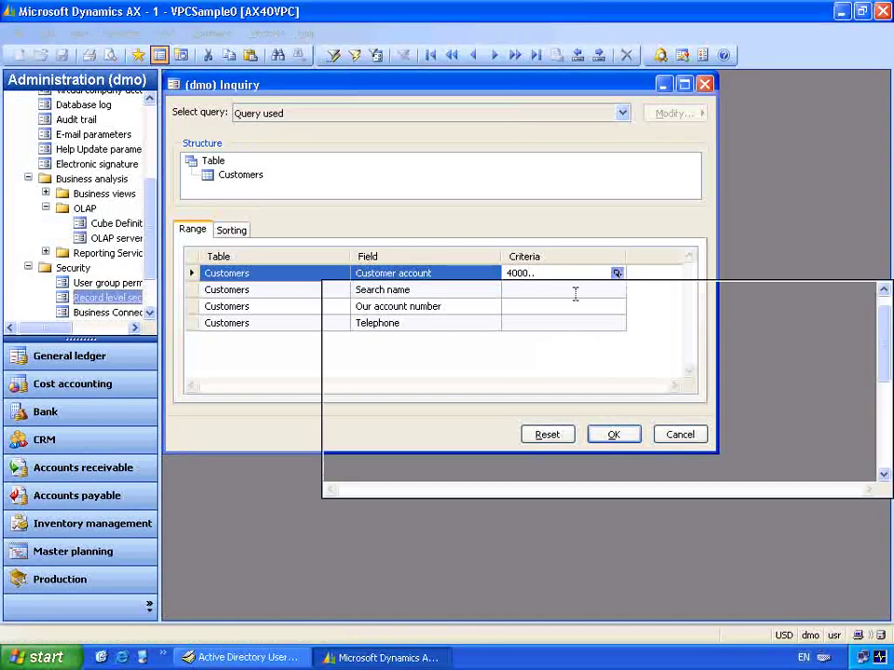
click(395, 382)
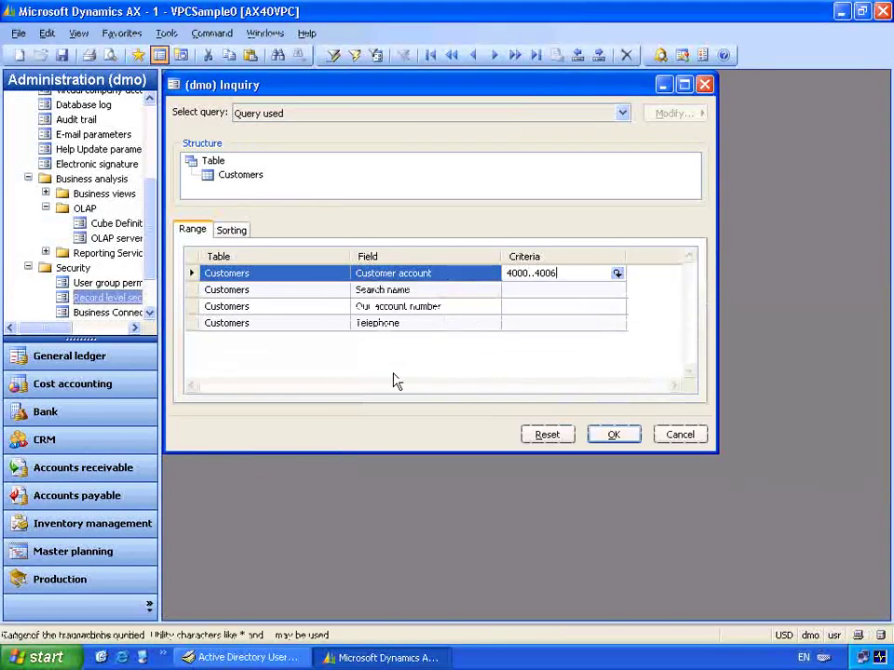
click(614, 437)
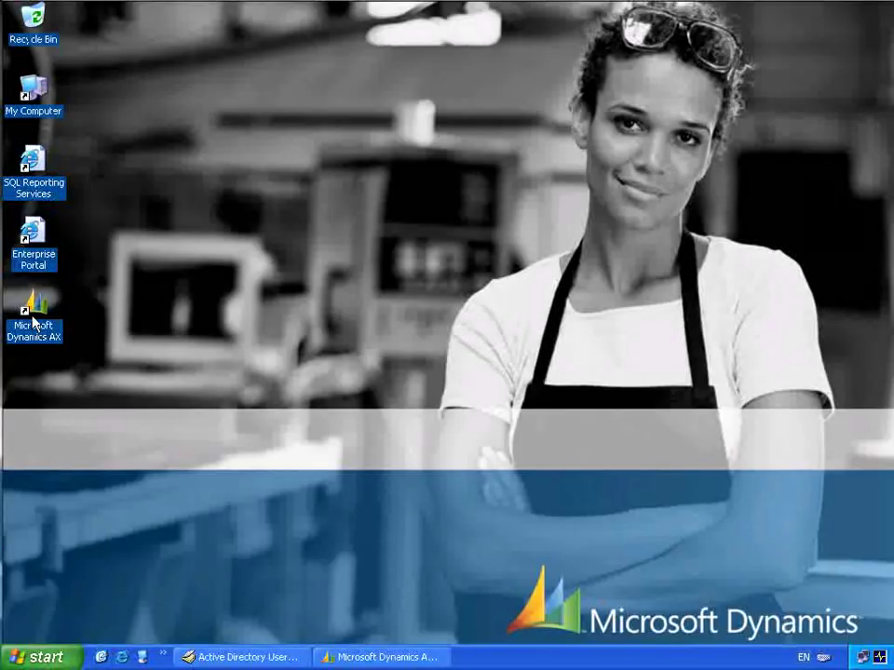
- Launch Dynamics AX via Run as with the order processor user's account name and password
right_click(32, 322)
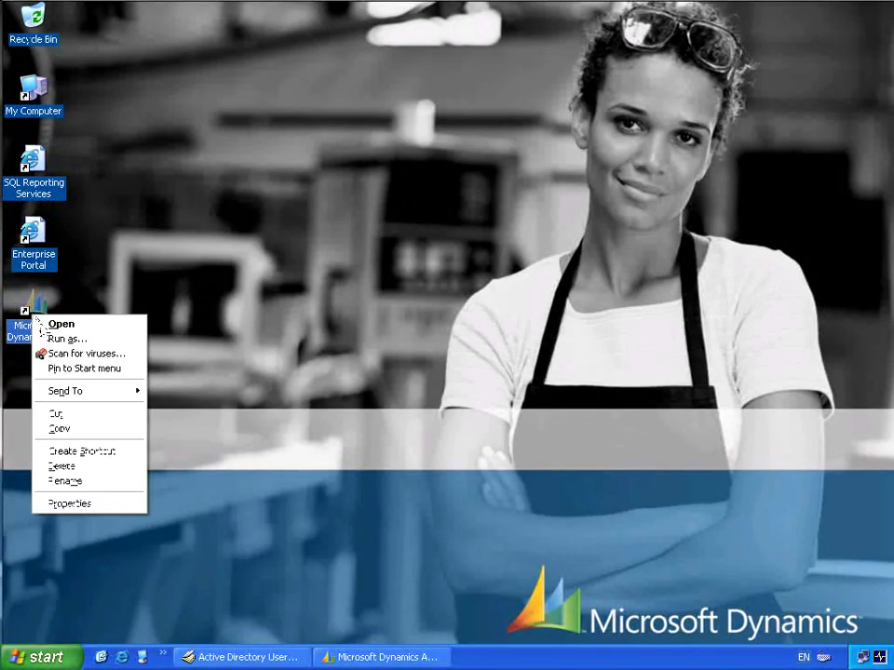
click(56, 338)
drag(483, 387, 581, 395)
text(JIM)
key(Tab)
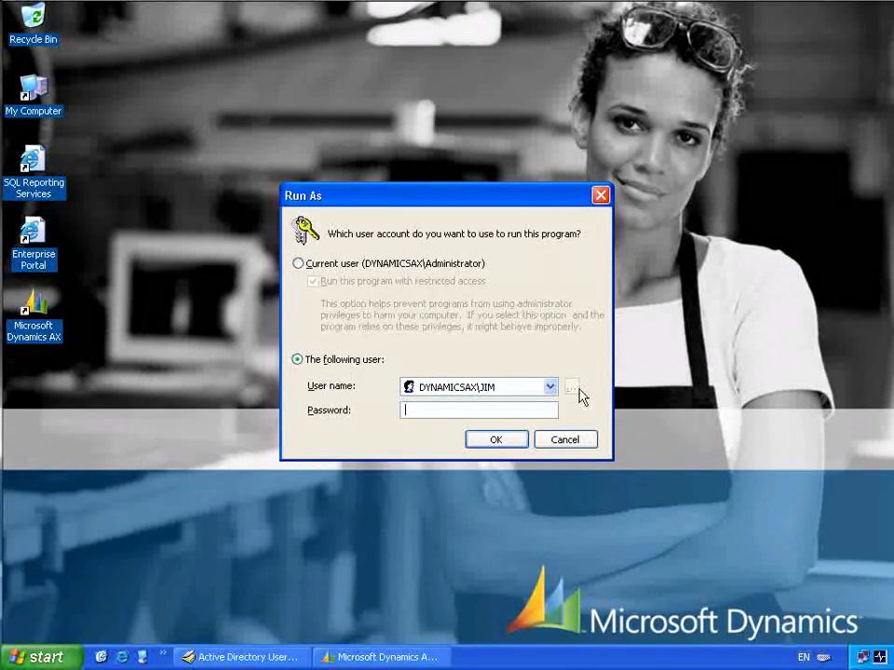
text(•••••)
click(496, 440)
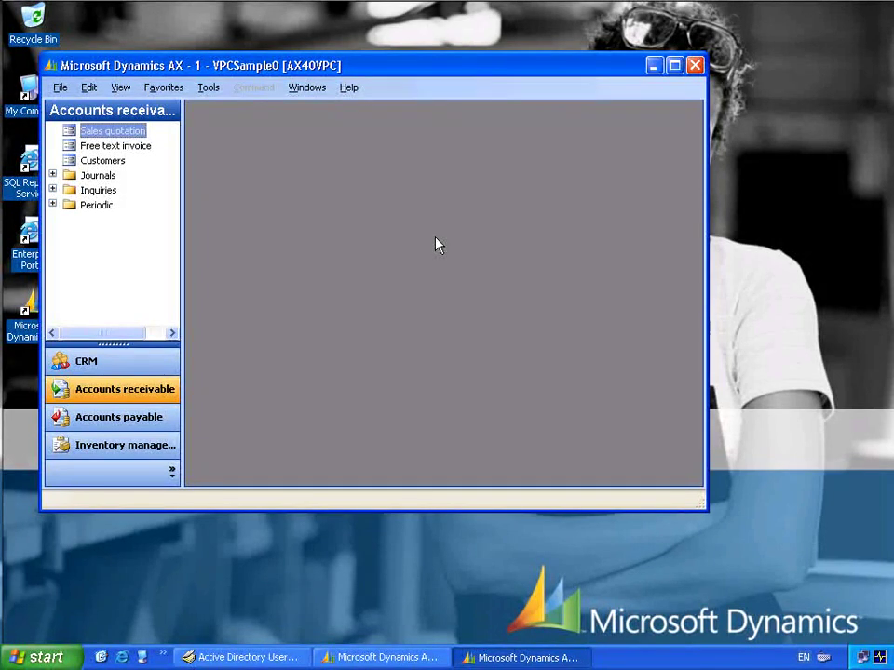
- Open Customers in Accounts receivable to confirm only customers 4000 through 4006 are listed
click(117, 160)
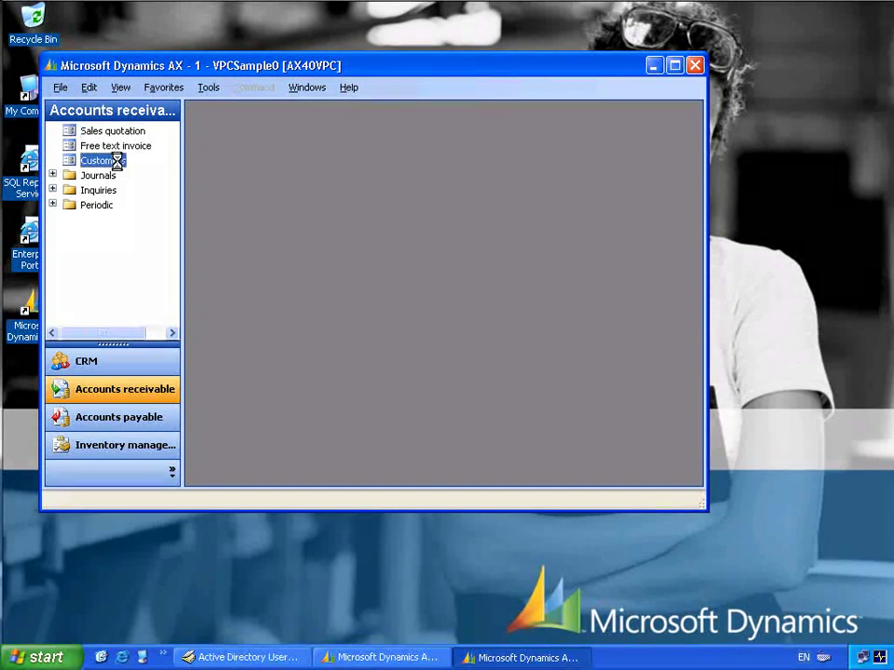